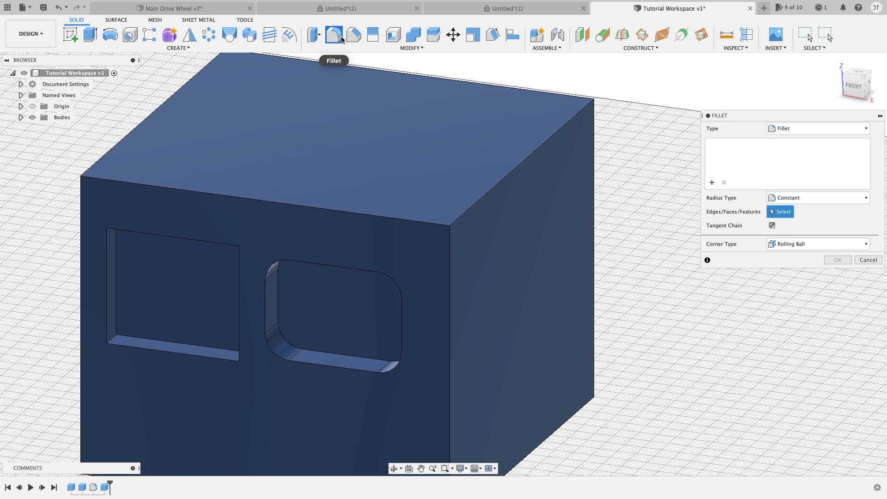
# Step: Set the fillet type to Fillet and the radius type to Constant
pyautogui.moveTo(734, 115); pyautogui.dragTo(720, 113)
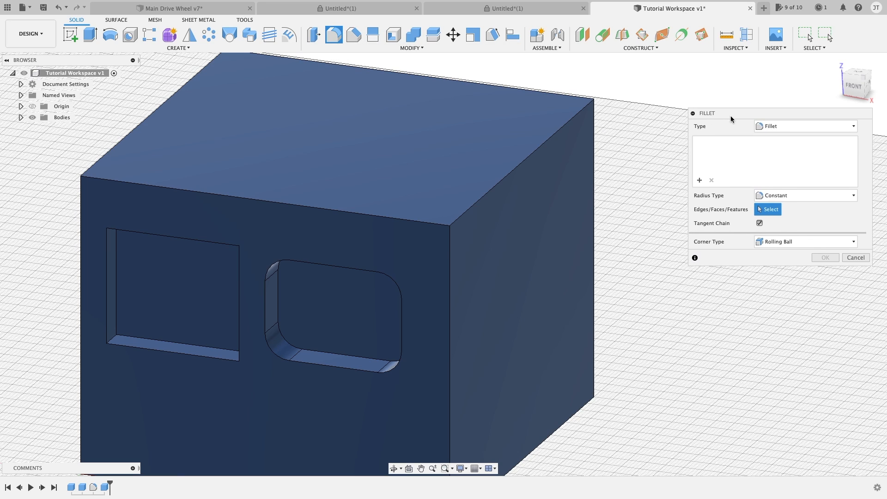
pyautogui.click(780, 126)
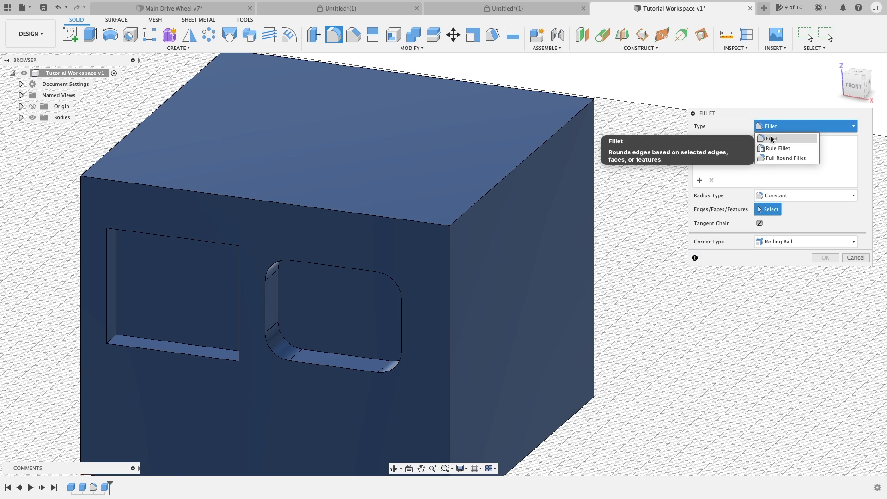
pyautogui.click(781, 137)
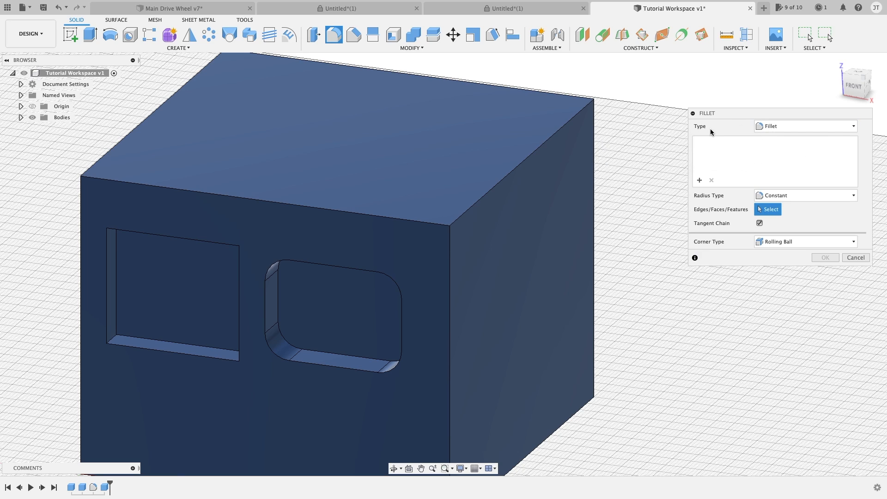
pyautogui.click(806, 196)
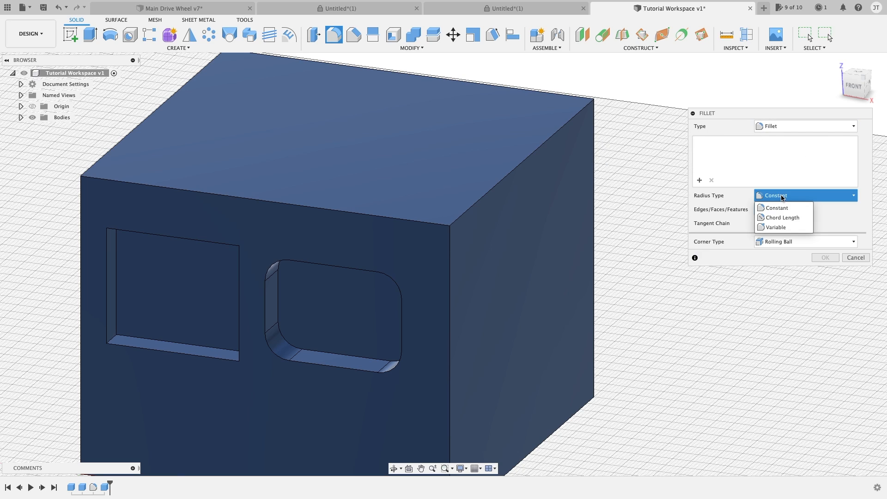
pyautogui.click(773, 204)
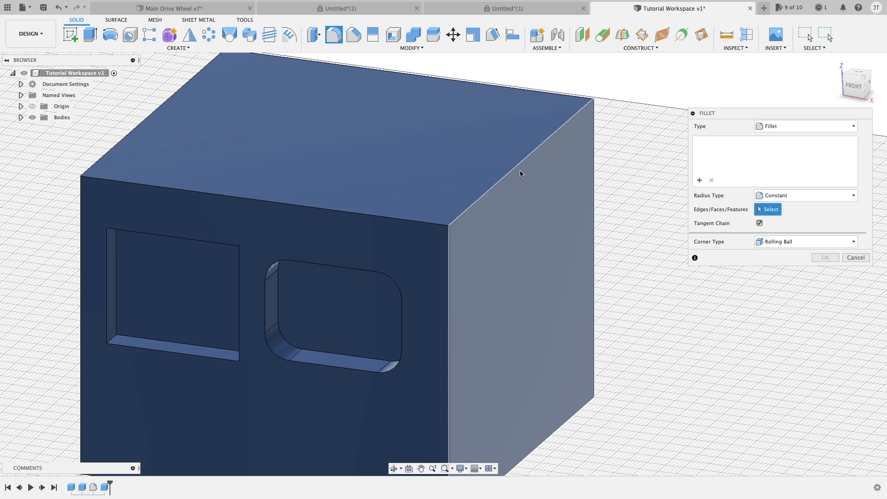
# Step: Try a constant-radius fillet on the box's right-hand top edge, and cancel it
pyautogui.click(517, 169)
pyautogui.moveTo(519, 162); pyautogui.dragTo(507, 170)
pyautogui.press('Escape')
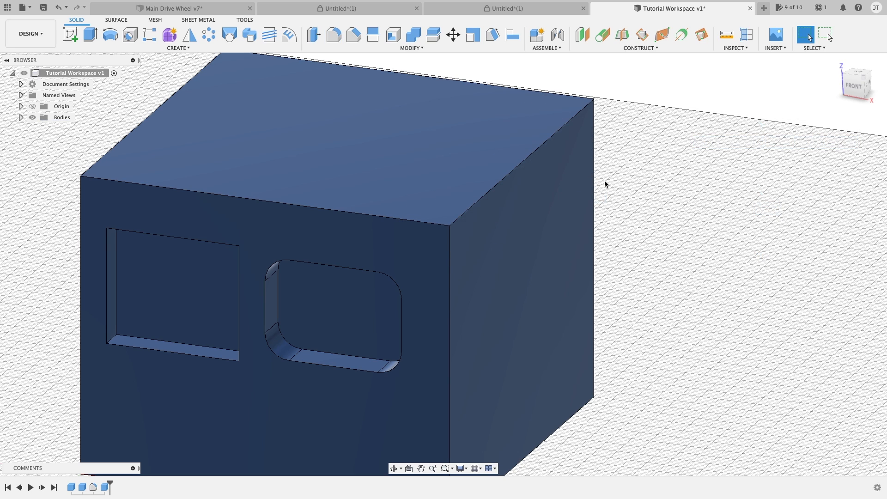
# Step: Try to fillet the box's front top edge with a new Fillet command
pyautogui.press('f')
pyautogui.click(462, 213)
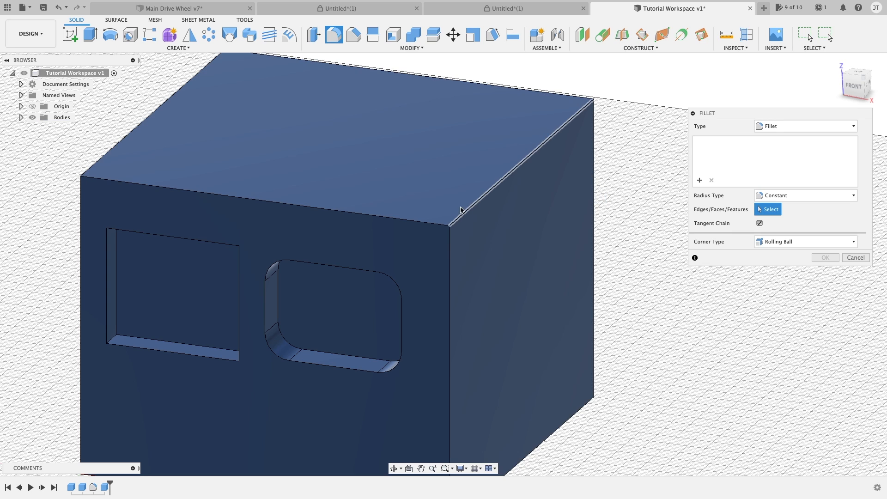
pyautogui.click(409, 221)
pyautogui.moveTo(407, 215); pyautogui.dragTo(411, 226)
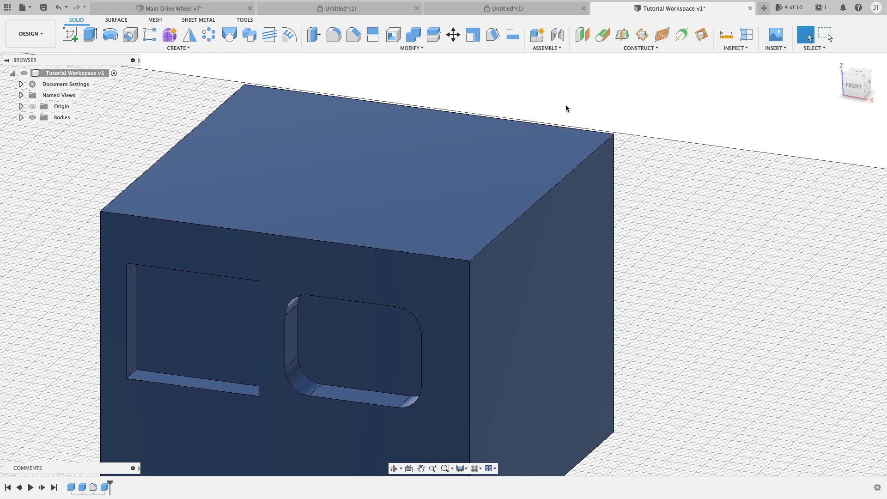
# Step: Fillet all four edges of the box's top face with a constant radius of 8 mm
pyautogui.press('f')
pyautogui.click(546, 123)
pyautogui.click(199, 128)
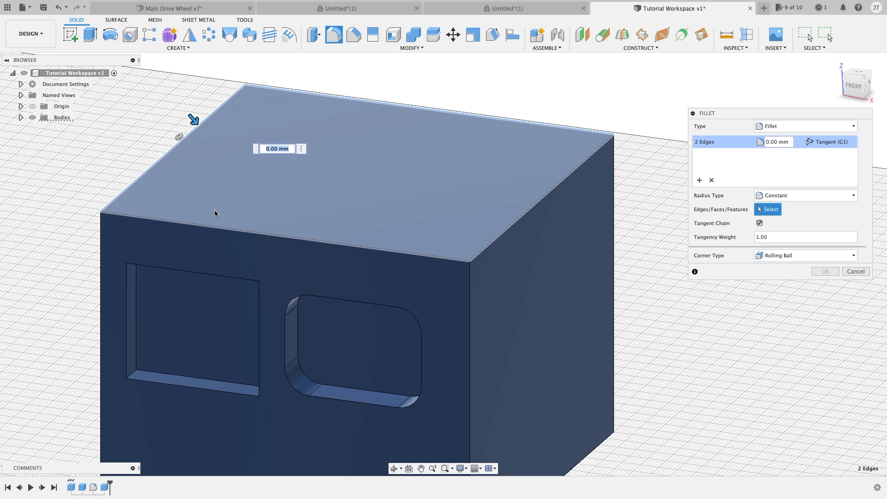
pyautogui.click(218, 227)
pyautogui.click(534, 207)
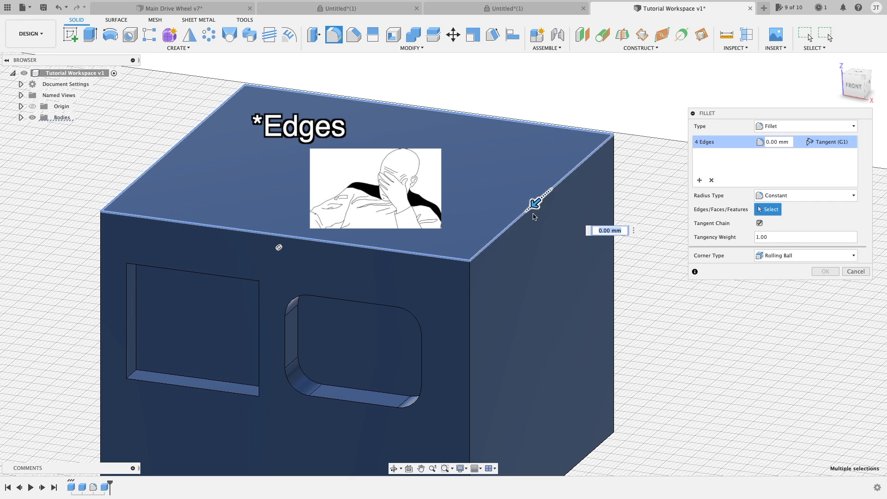
pyautogui.moveTo(533, 205); pyautogui.dragTo(525, 208)
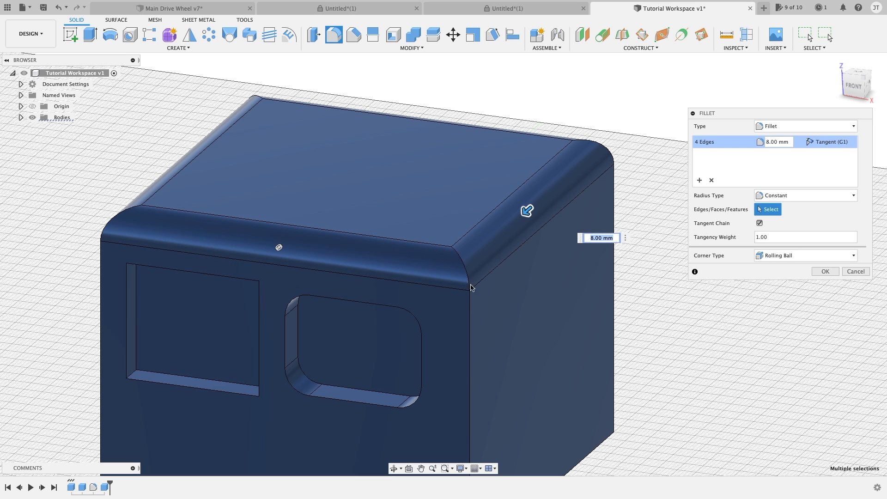
# Step: Add a second selection set to the fillet with the box's four vertical edges and a 13 mm radius
pyautogui.moveTo(508, 263); pyautogui.dragTo(534, 226, button='middle')
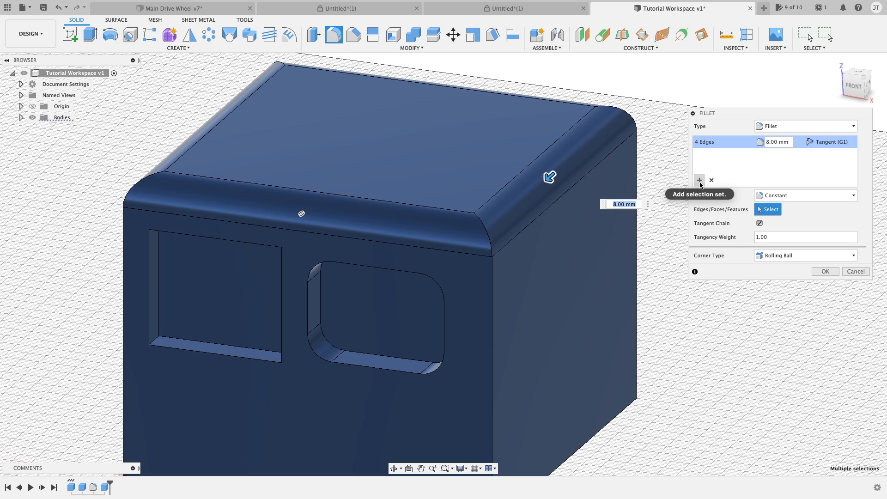
pyautogui.click(699, 182)
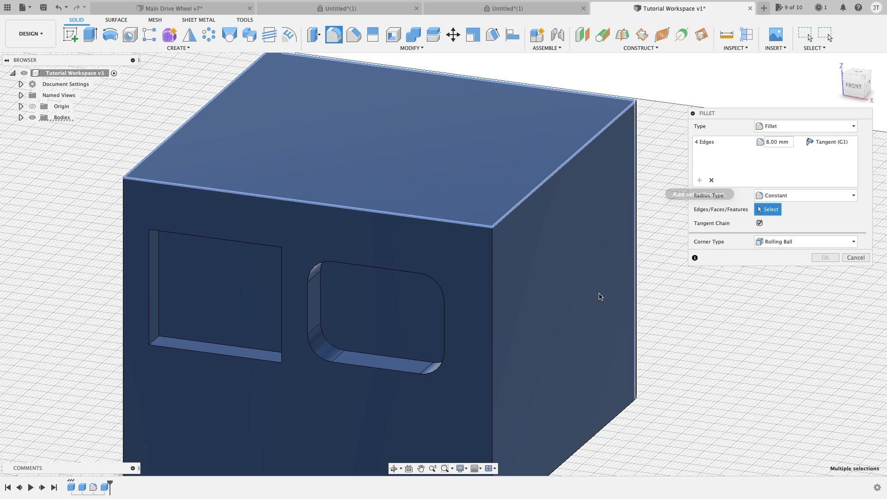
pyautogui.click(491, 248)
pyautogui.keyDown('shift'); pyautogui.moveTo(277, 284); pyautogui.dragTo(357, 241, button='middle'); pyautogui.keyUp('shift')
pyautogui.click(403, 234)
pyautogui.click(357, 240)
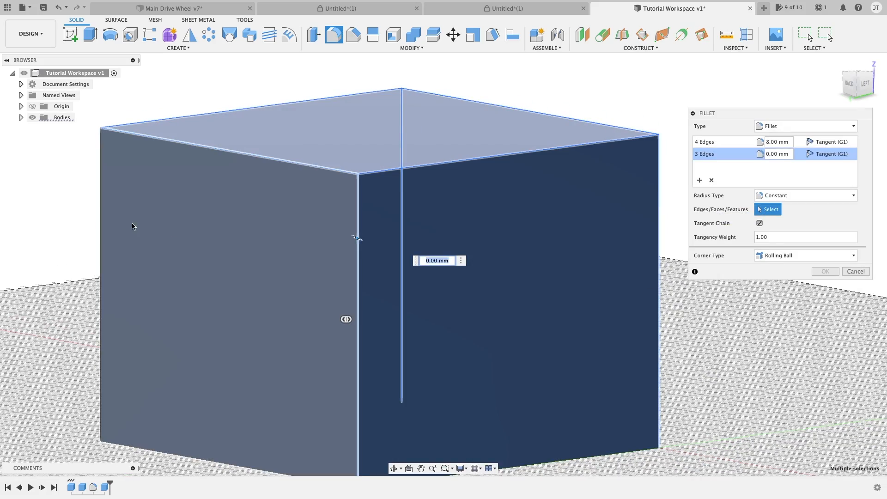
pyautogui.click(102, 203)
pyautogui.keyDown('shift'); pyautogui.moveTo(103, 200); pyautogui.dragTo(651, 172, button='middle'); pyautogui.keyUp('shift')
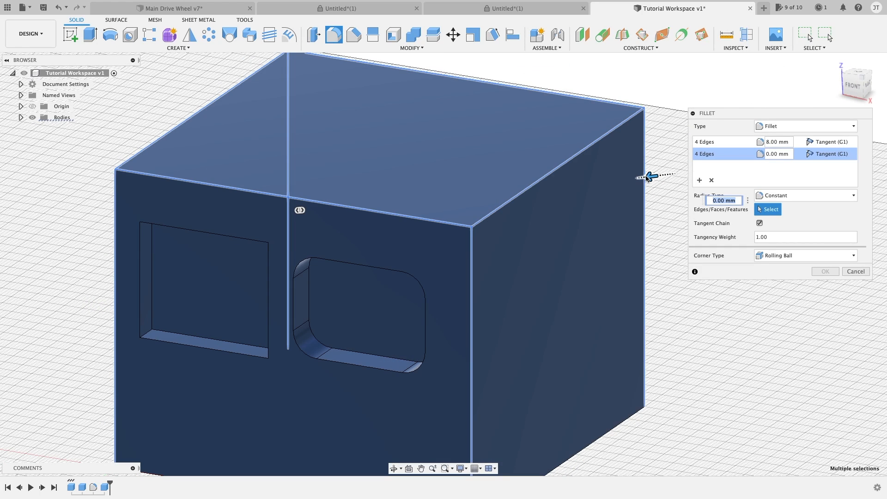
pyautogui.moveTo(646, 177); pyautogui.dragTo(637, 178)
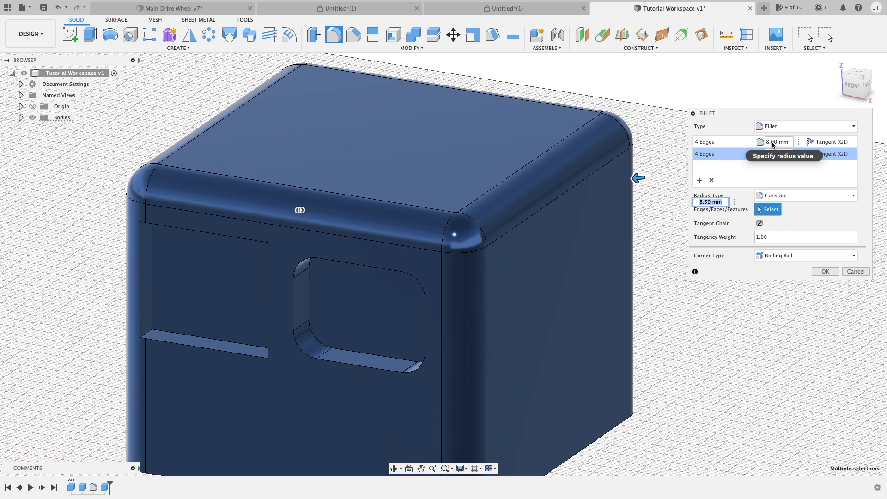
pyautogui.moveTo(638, 178); pyautogui.dragTo(631, 179)
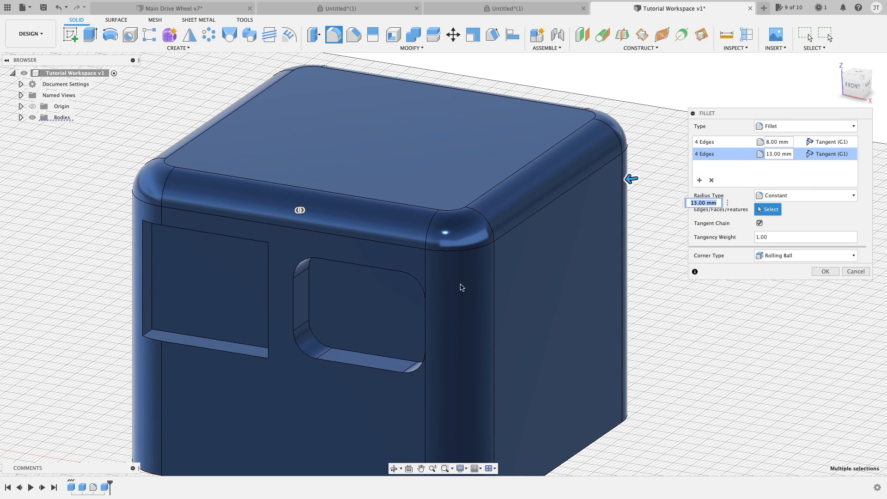
# Step: Remove the 13 mm vertical-edge selection set from the fillet and cancel the command
pyautogui.moveTo(668, 202); pyautogui.dragTo(648, 121, button='middle')
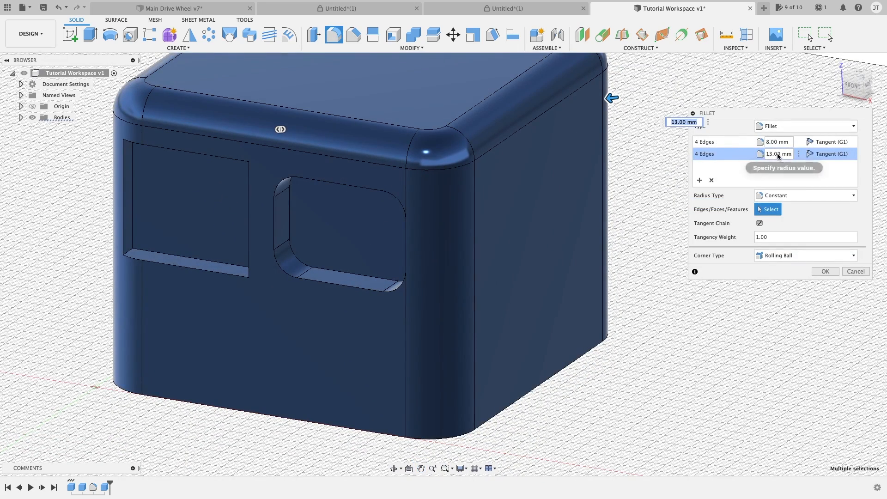
pyautogui.moveTo(613, 155); pyautogui.dragTo(645, 187, button='middle')
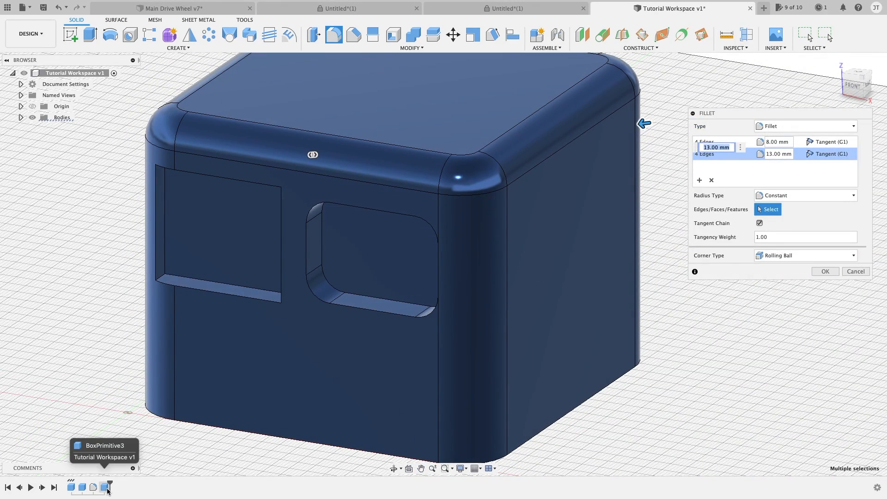
pyautogui.scroll(-3, 477, 341)
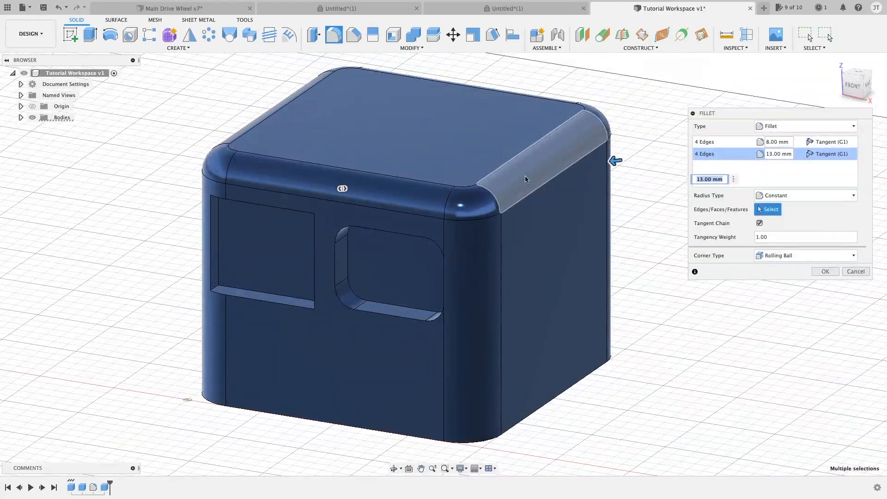
pyautogui.click(722, 157)
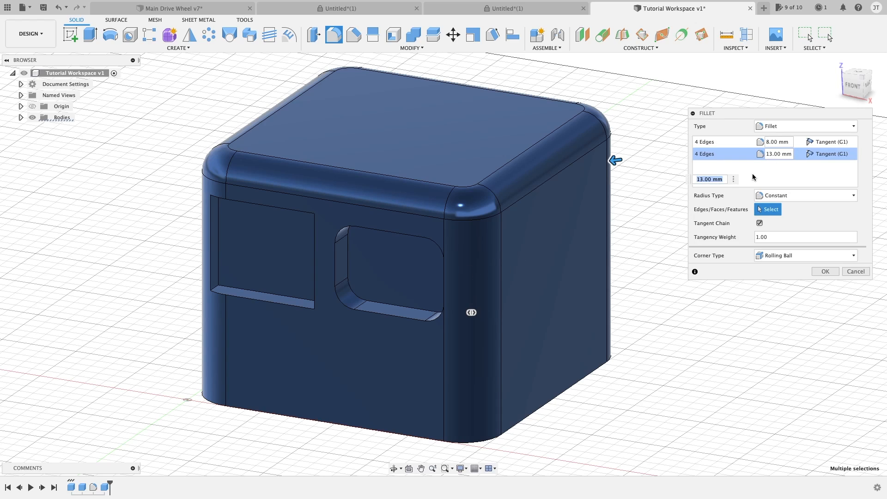
pyautogui.click(711, 180)
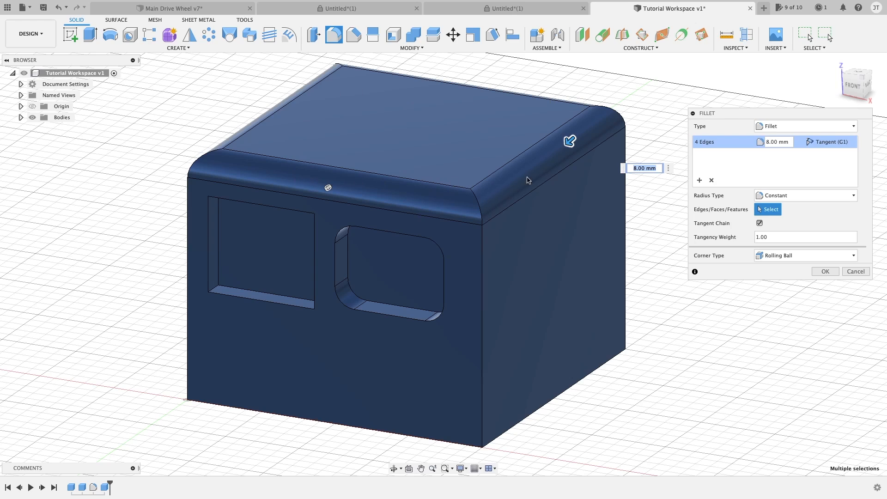
pyautogui.click(855, 271)
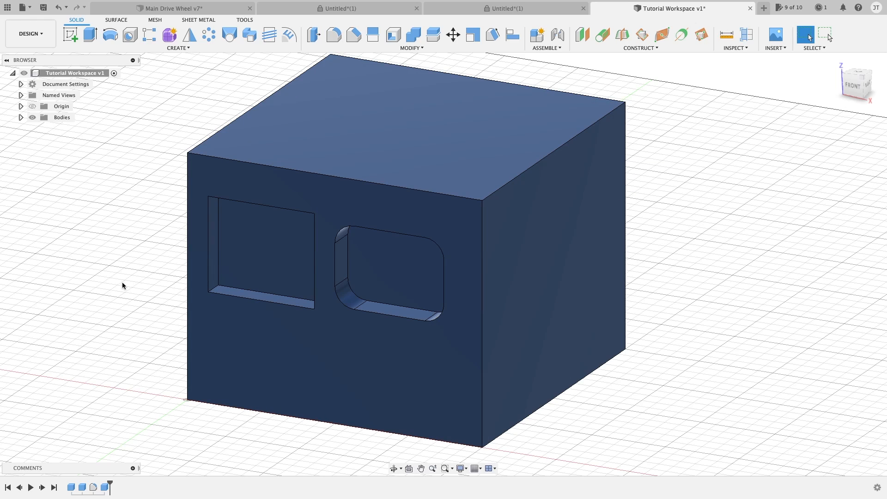
# Step: Try to fillet the square-cornered pocket's four corner edges together with the edges around its back face
pyautogui.press('f')
pyautogui.scroll(5, 166, 256)
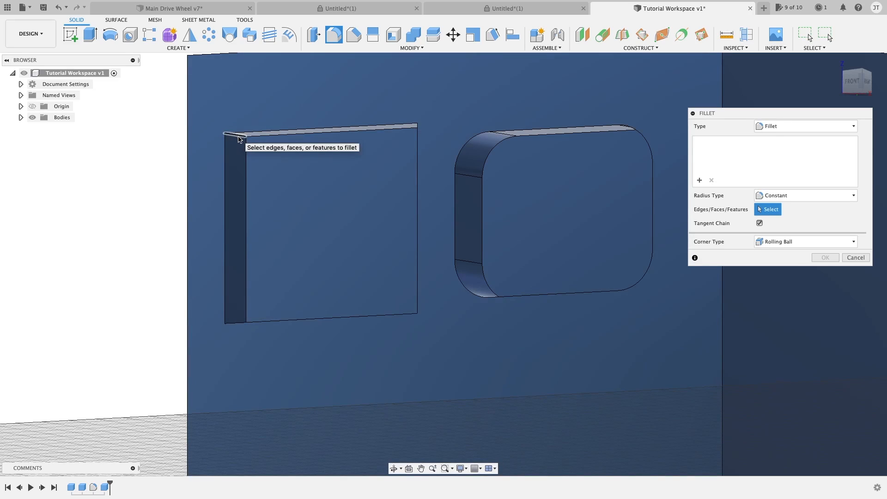
pyautogui.click(239, 139)
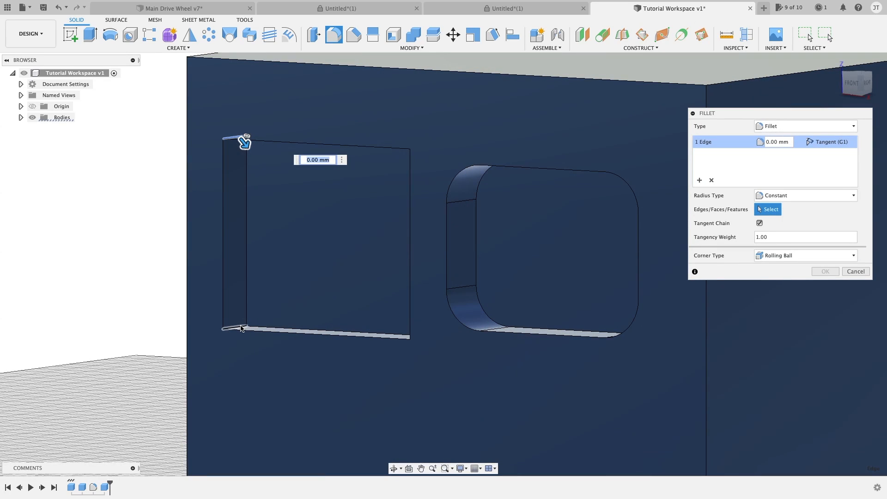
pyautogui.click(238, 328)
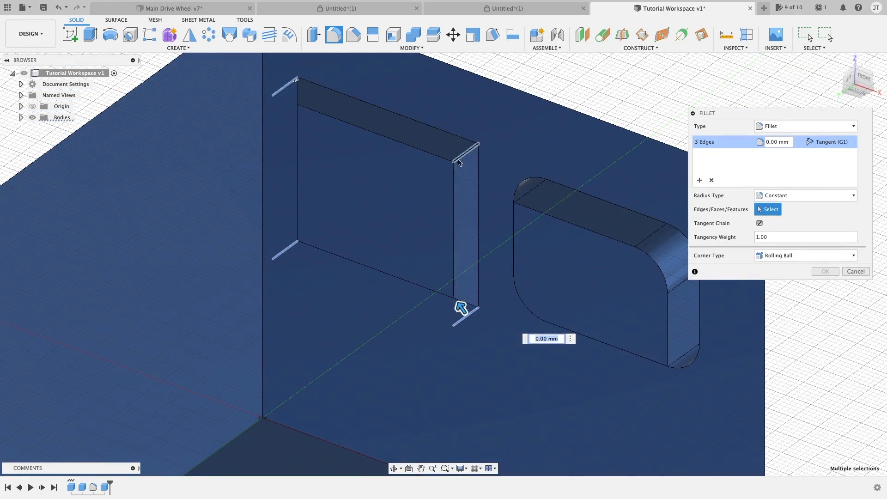
pyautogui.click(440, 156)
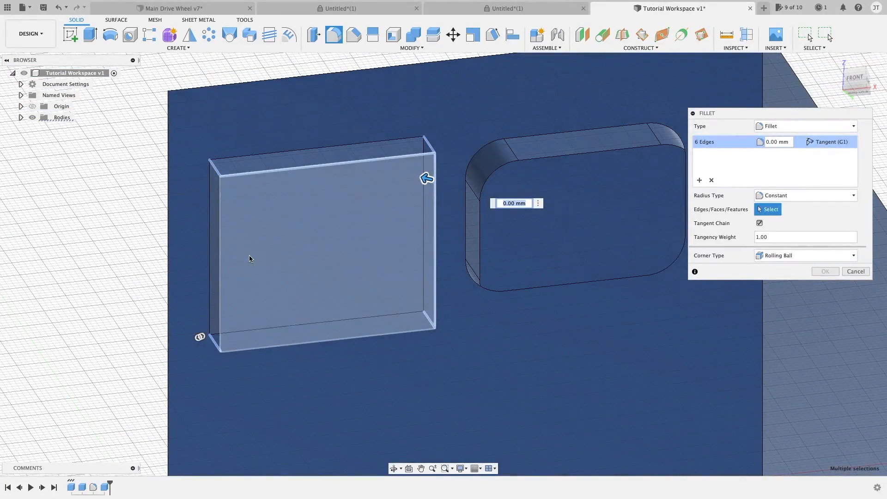
pyautogui.click(222, 241)
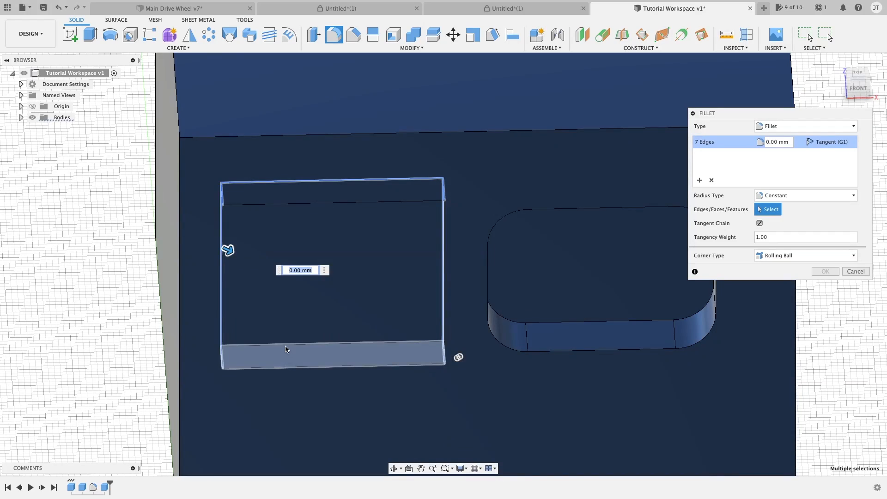
pyautogui.click(248, 222)
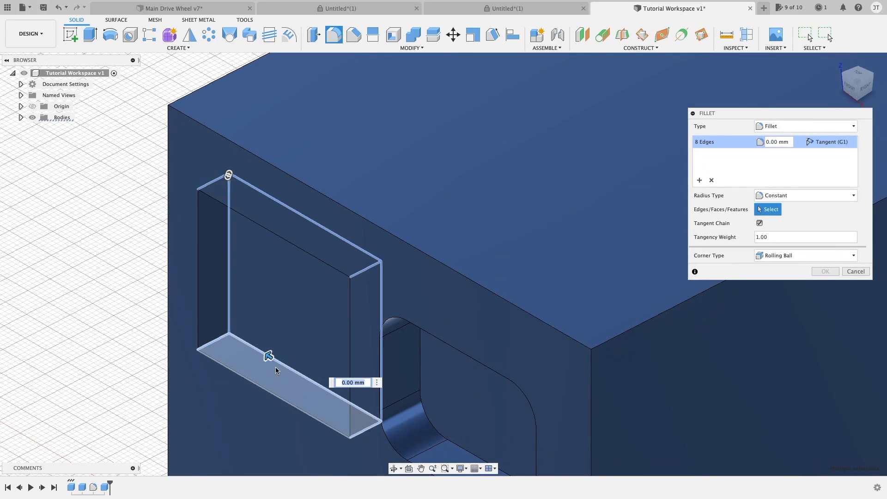
pyautogui.moveTo(275, 367); pyautogui.dragTo(268, 356)
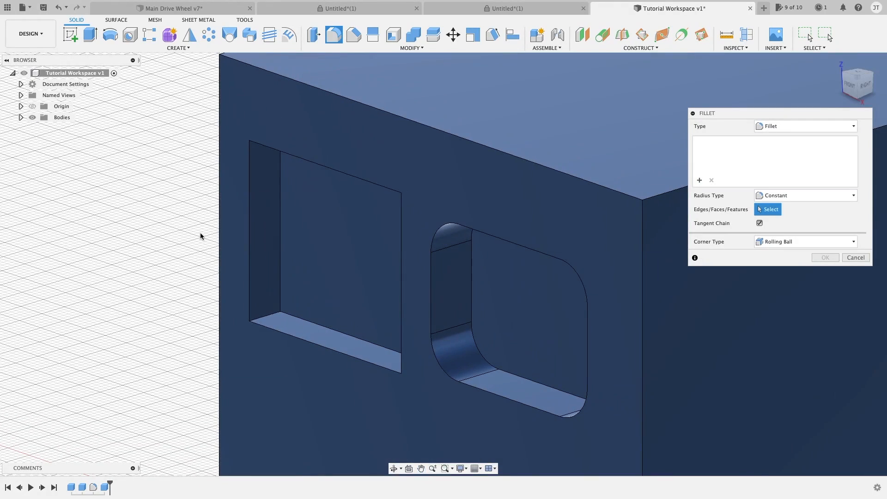
# Step: Try to fillet the upper and left front rim edges of the square-cornered pocket
pyautogui.click(316, 165)
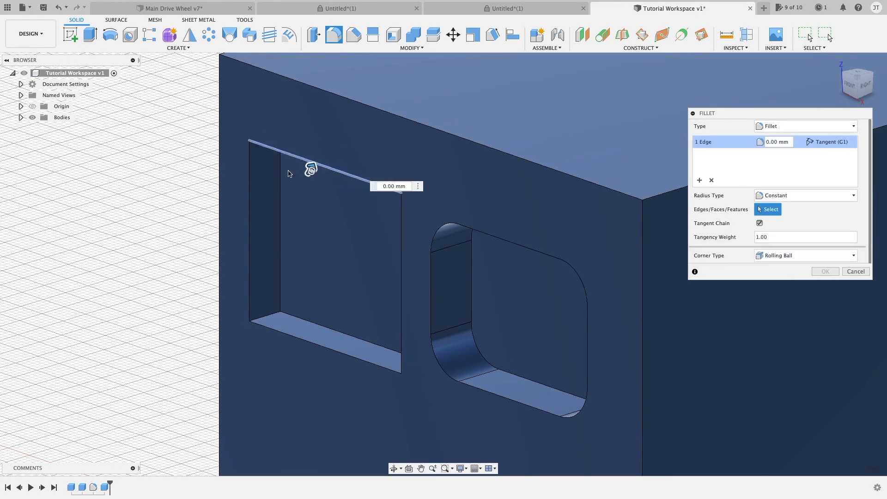
pyautogui.click(250, 194)
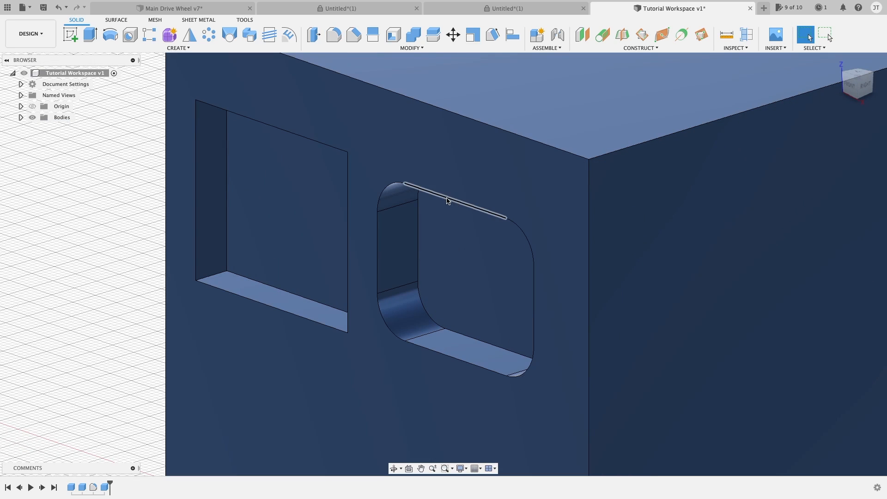
# Step: Try selecting the rounded pocket's front rim edges one by one for a fillet with Tangent Chain turned off, and cancel
pyautogui.press('f')
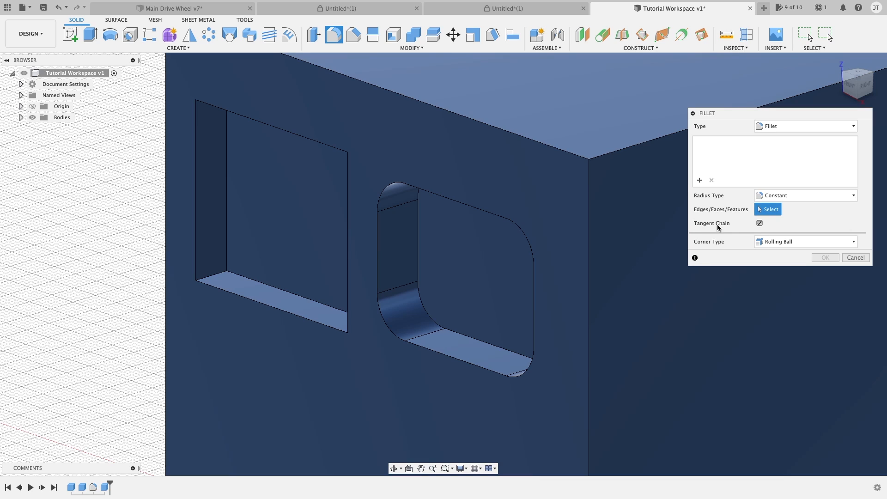
pyautogui.click(759, 223)
pyautogui.click(467, 204)
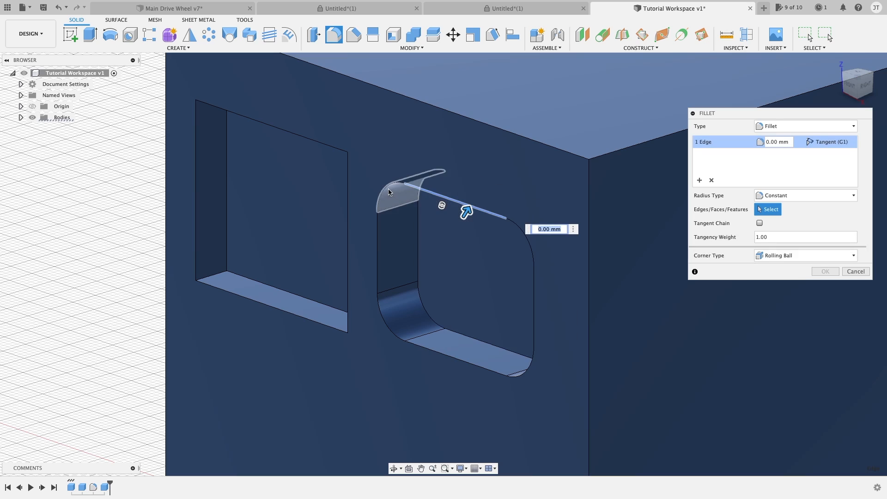
pyautogui.click(377, 241)
pyautogui.click(385, 318)
pyautogui.click(421, 346)
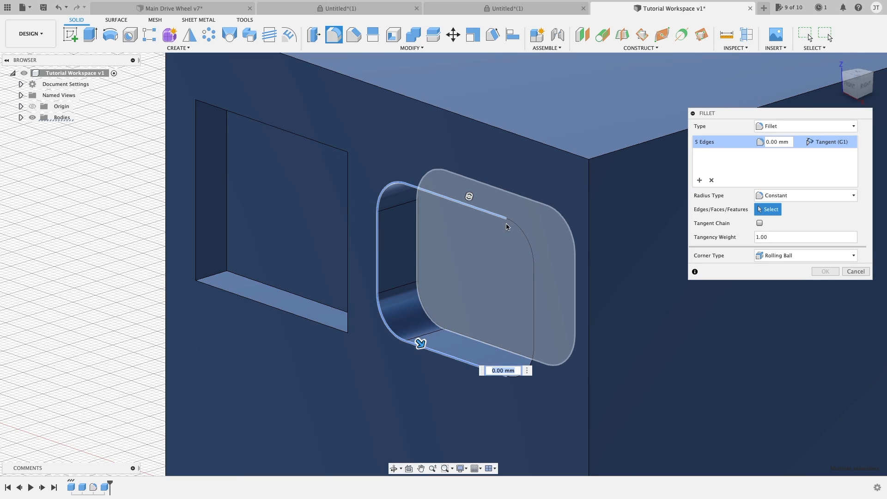
pyautogui.press('Escape')
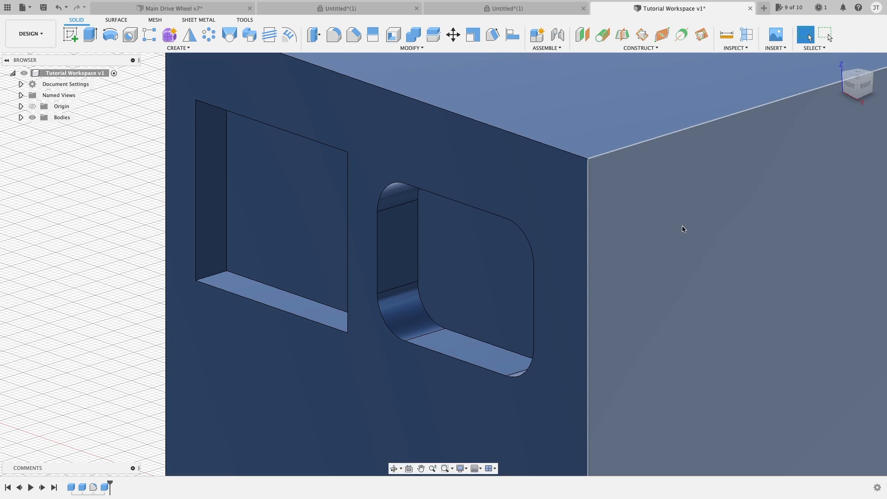
# Step: Fillet the rounded pocket's front rim with a 3 mm constant radius and Tangent Chain on
pyautogui.press('f')
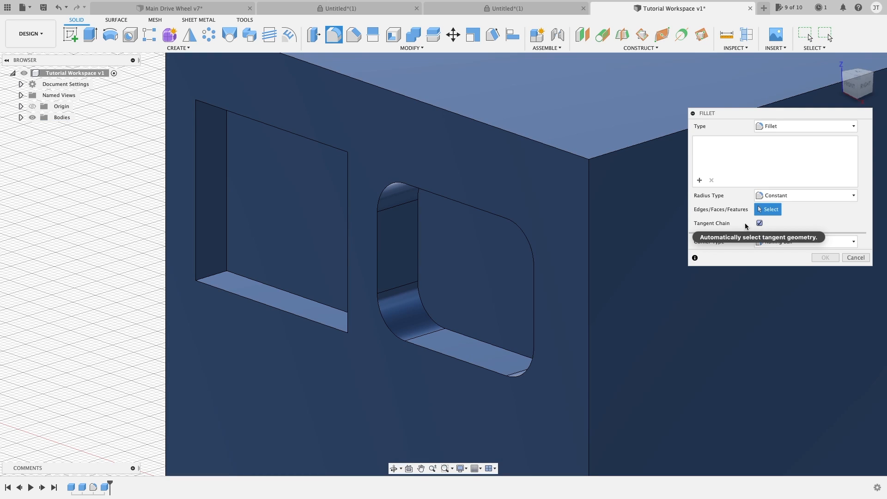
pyautogui.click(467, 209)
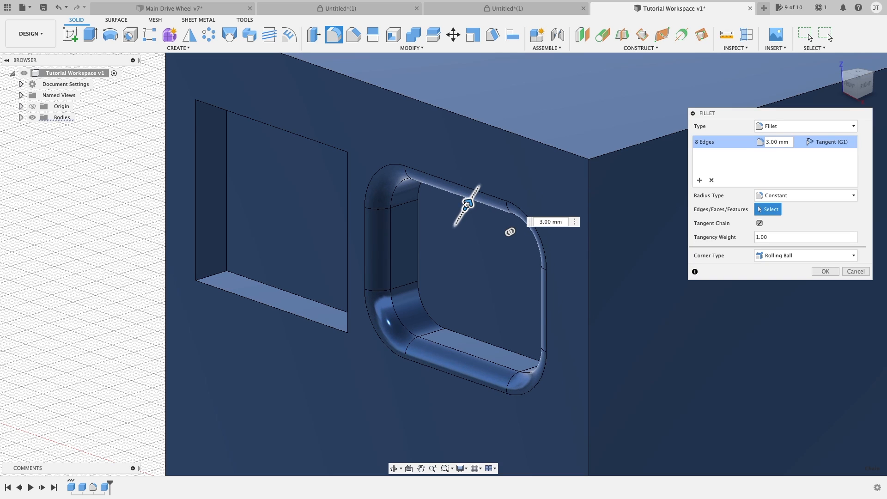
pyautogui.moveTo(468, 203); pyautogui.dragTo(466, 205)
# Step: Add a second selection set with a 3.5 mm radius for the rounded pocket's back edge loop and apply the fillet
pyautogui.click(701, 180)
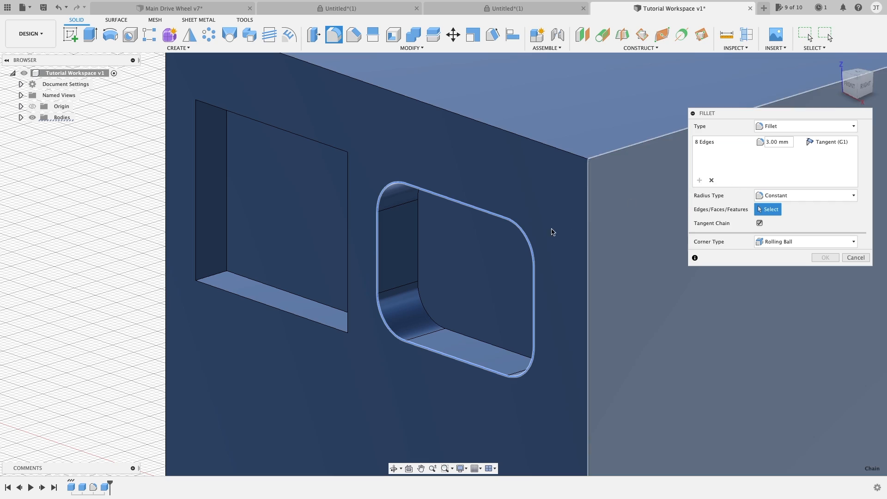
pyautogui.click(430, 320)
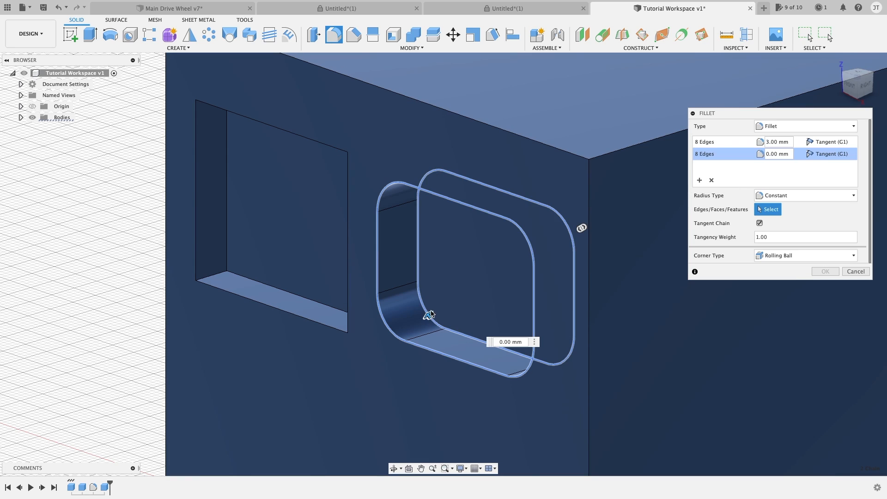
pyautogui.moveTo(424, 310); pyautogui.dragTo(444, 302)
pyautogui.scroll(4, 422, 325)
pyautogui.scroll(5, 422, 320)
pyautogui.scroll(-5, 271, 241)
pyautogui.moveTo(272, 241); pyautogui.dragTo(490, 318, button='middle')
pyautogui.click(825, 271)
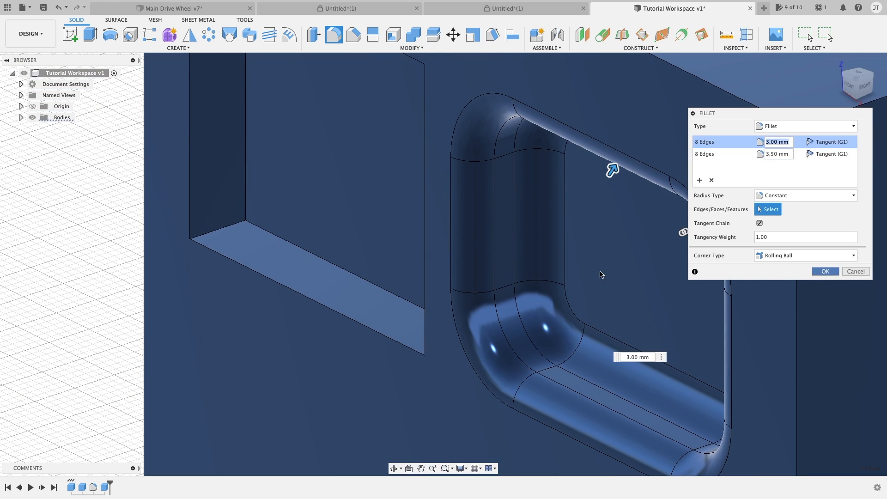
# Step: Try a face-based fillet on the square-cornered pocket by selecting its four side walls
pyautogui.scroll(-3, 271, 251)
pyautogui.press('f')
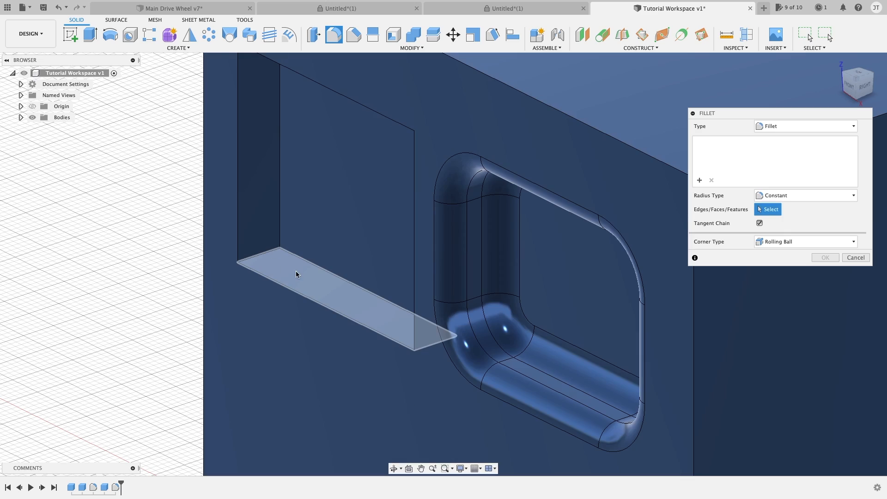
pyautogui.click(306, 277)
pyautogui.moveTo(265, 214); pyautogui.dragTo(299, 240, button='middle')
pyautogui.scroll(1, 347, 173)
pyautogui.click(363, 137)
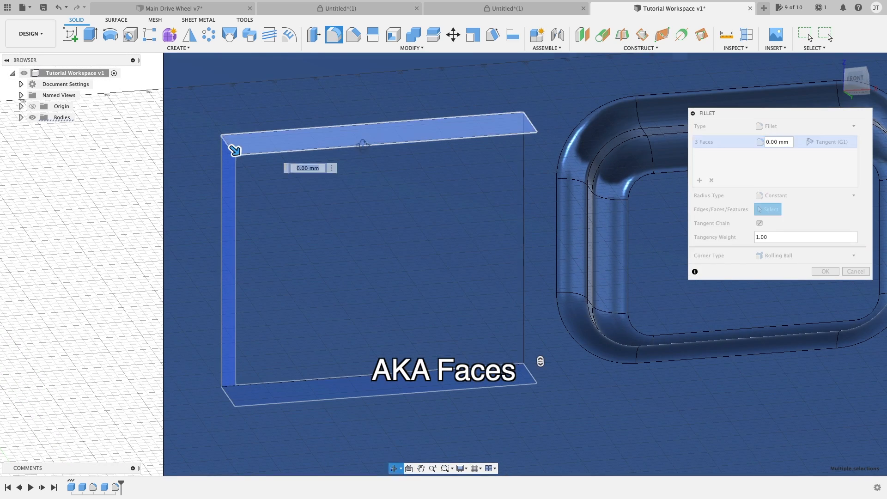
pyautogui.keyDown('shift'); pyautogui.moveTo(364, 138); pyautogui.dragTo(406, 162, button='middle'); pyautogui.keyUp('shift')
pyautogui.click(530, 206)
pyautogui.keyDown('shift'); pyautogui.moveTo(512, 209); pyautogui.dragTo(521, 151, button='middle'); pyautogui.keyUp('shift')
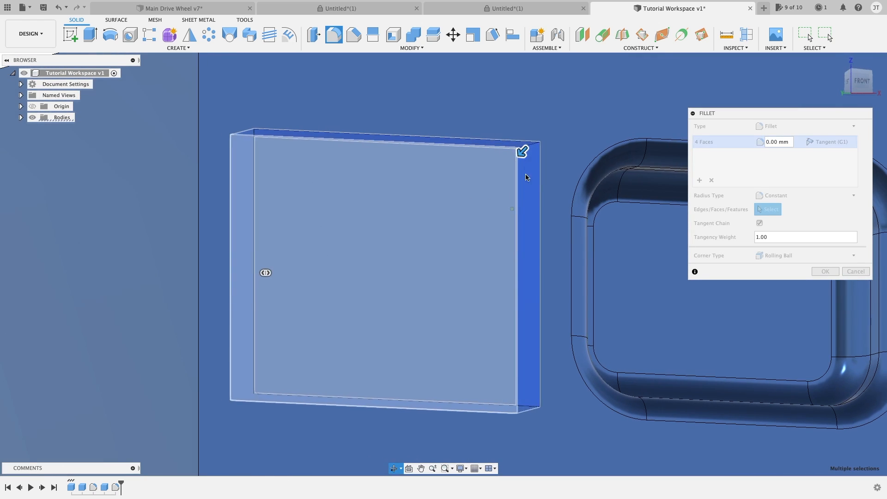
# Step: Try a 3 mm radius on the square-cornered pocket's four side walls and cancel the fillet
pyautogui.moveTo(519, 152); pyautogui.dragTo(486, 126)
pyautogui.moveTo(514, 159); pyautogui.dragTo(520, 161)
pyautogui.moveTo(517, 378); pyautogui.dragTo(525, 291, button='middle')
pyautogui.scroll(3, 520, 241)
pyautogui.scroll(-2, 517, 222)
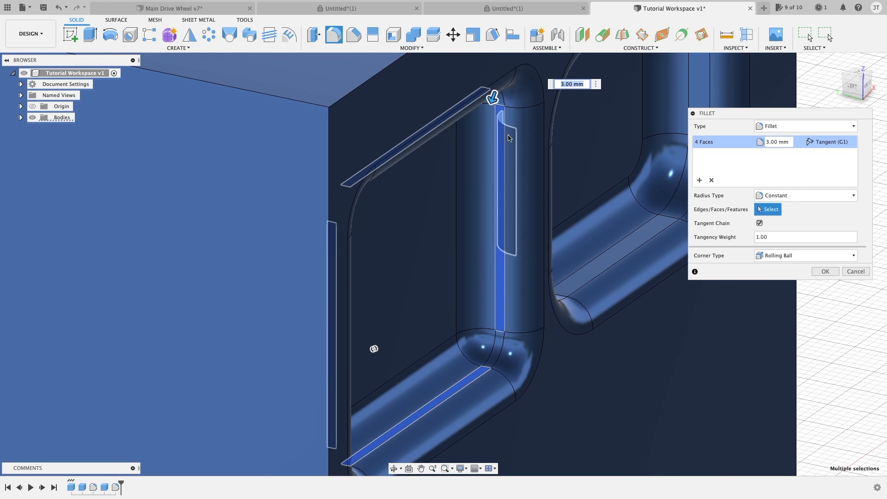
pyautogui.moveTo(493, 99); pyautogui.dragTo(494, 98)
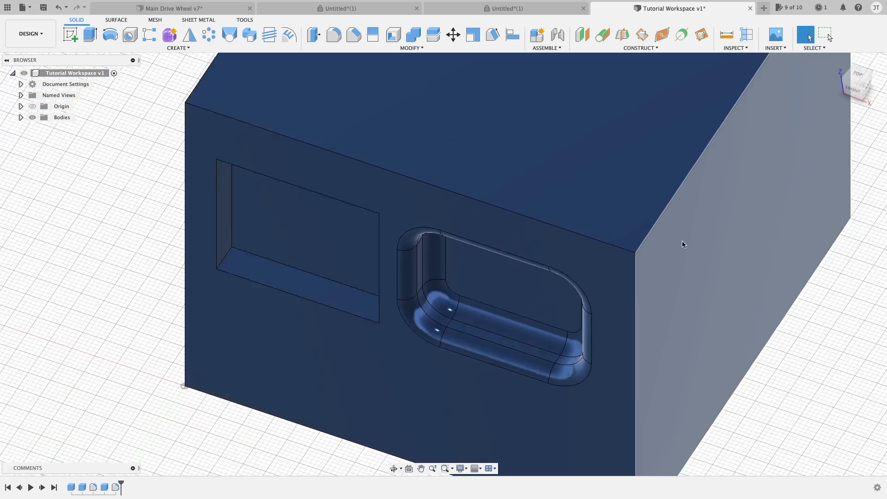
# Step: Try a Chord Length fillet of 15 mm on the box's top right edge
pyautogui.keyDown('shift'); pyautogui.moveTo(683, 242); pyautogui.dragTo(693, 323, button='middle'); pyautogui.keyUp('shift')
pyautogui.press('f')
pyautogui.keyDown('shift'); pyautogui.moveTo(732, 349); pyautogui.dragTo(660, 322, button='middle'); pyautogui.keyUp('shift')
pyautogui.click(785, 195)
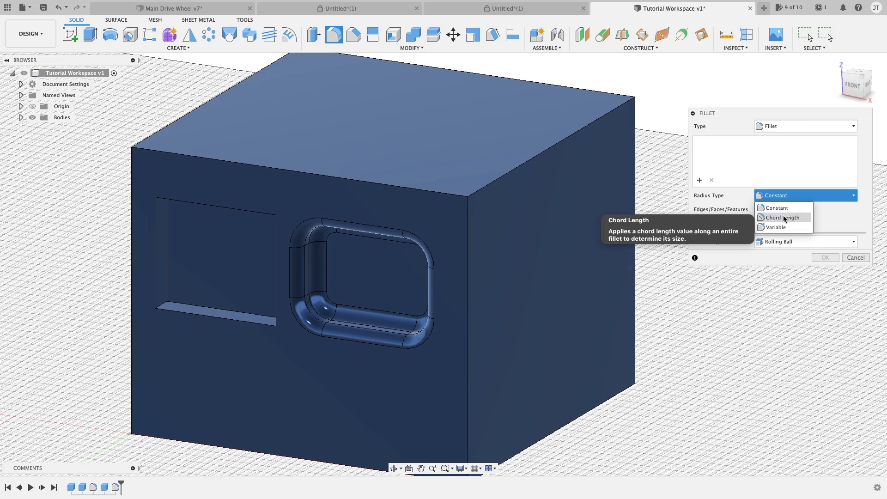
pyautogui.click(782, 218)
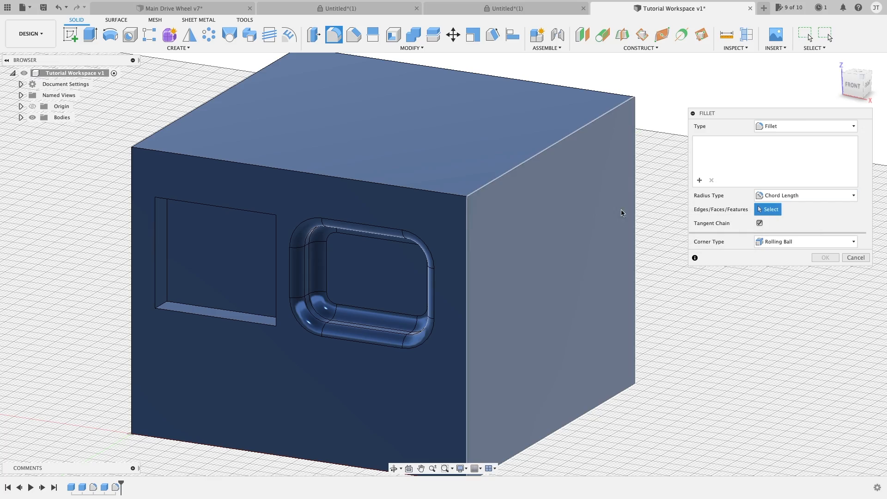
pyautogui.keyDown('shift'); pyautogui.moveTo(637, 123); pyautogui.dragTo(687, 177, button='middle'); pyautogui.keyUp('shift')
pyautogui.click(773, 200)
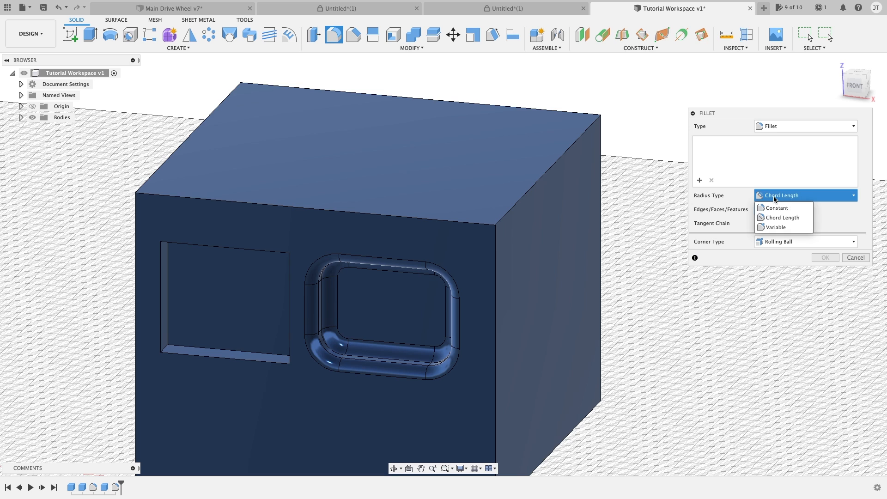
pyautogui.click(782, 215)
pyautogui.click(546, 174)
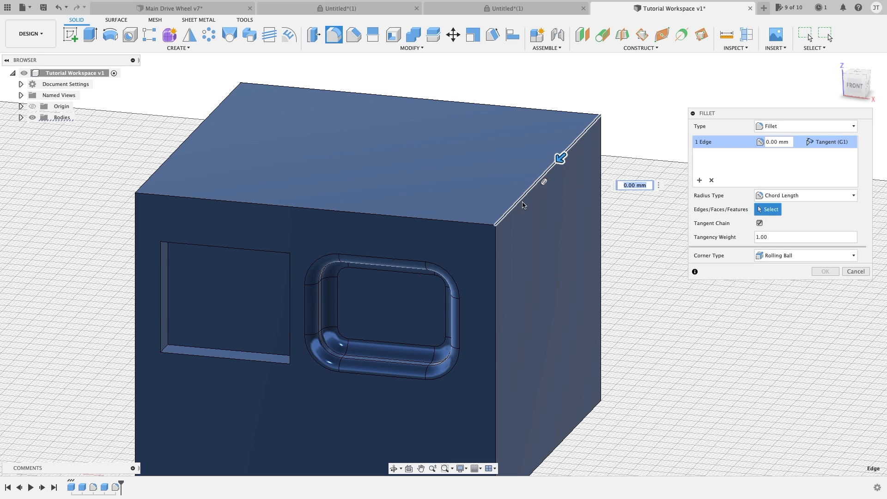
pyautogui.scroll(5, 550, 162)
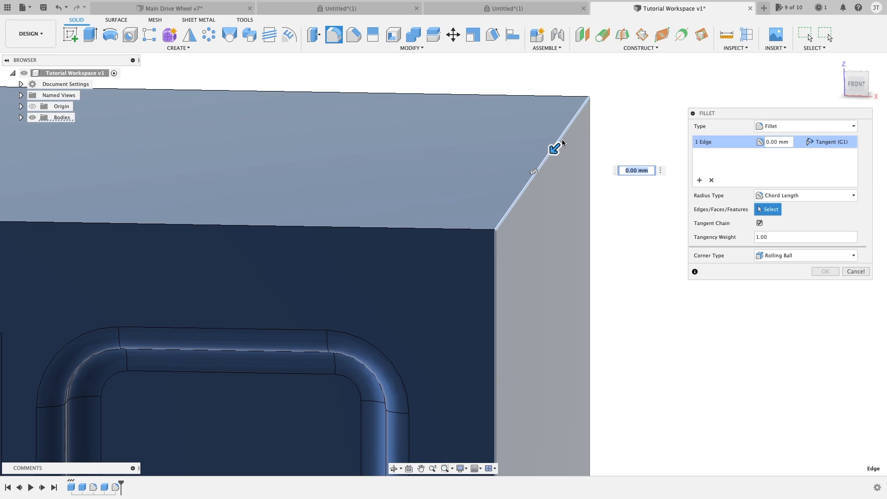
pyautogui.moveTo(550, 150); pyautogui.dragTo(516, 186)
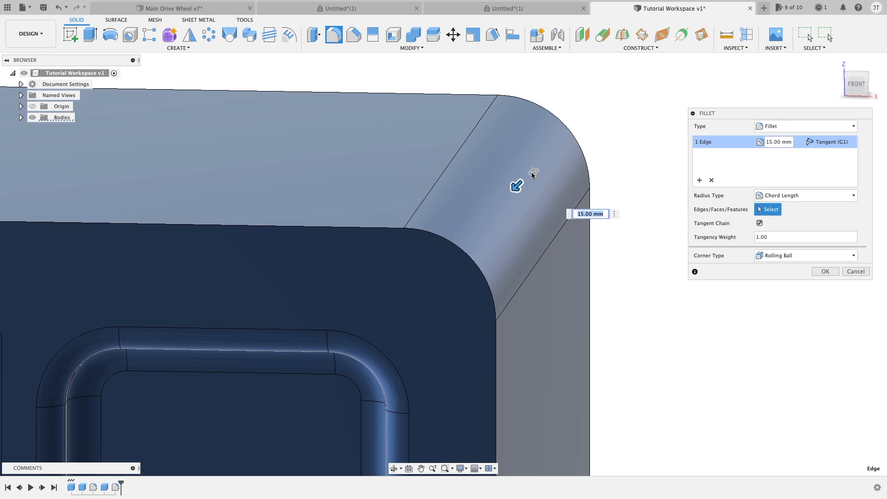
# Step: Try tangency weights of 0.10, 2.00 and 1.756 on the chord-length fillet, and cancel it
pyautogui.moveTo(535, 174); pyautogui.dragTo(528, 133)
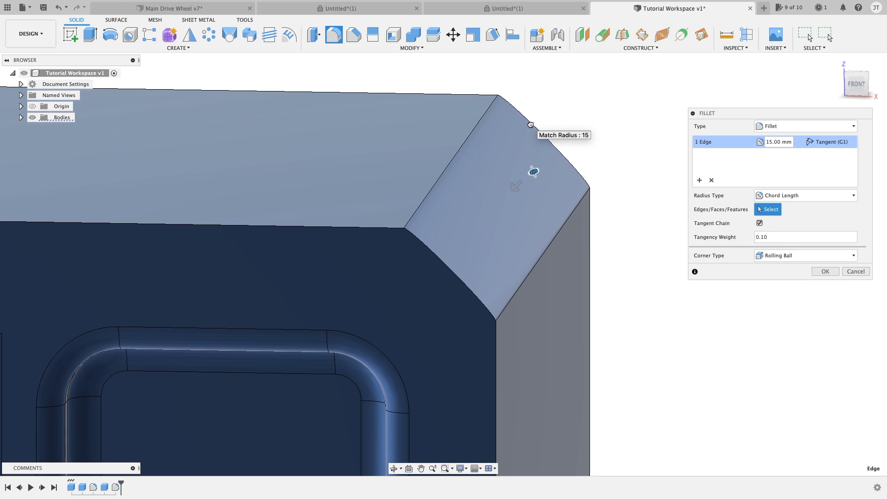
pyautogui.moveTo(533, 138); pyautogui.dragTo(537, 214)
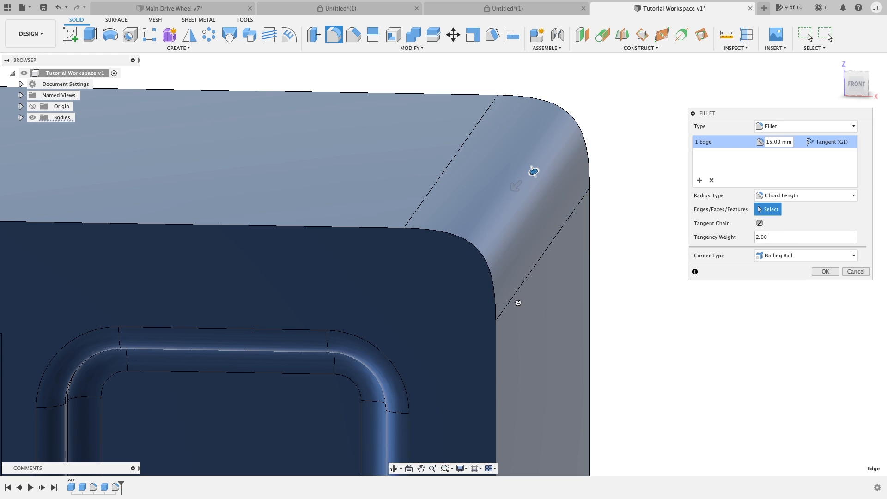
pyautogui.moveTo(523, 251); pyautogui.dragTo(589, 181)
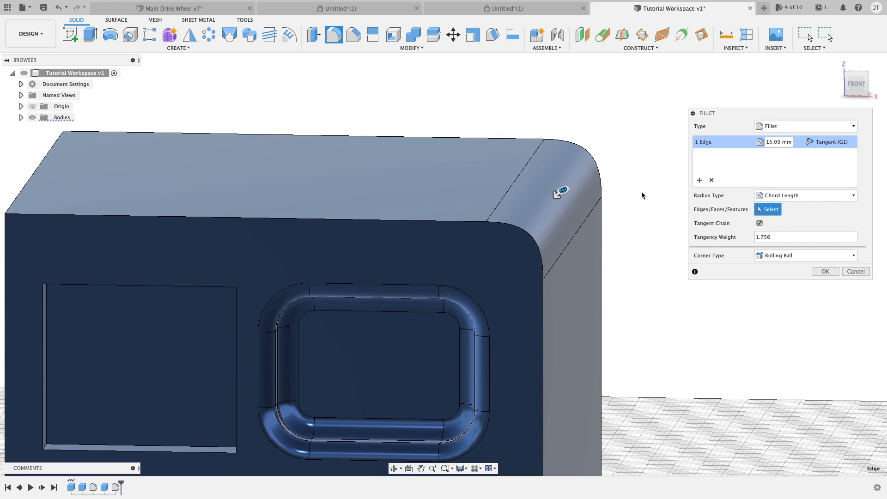
pyautogui.press('Escape')
# Step: Try a Variable fillet on the box's top right edge with a 5.5 mm start radius and a 2 mm end radius
pyautogui.press('f')
pyautogui.click(764, 195)
pyautogui.click(776, 227)
pyautogui.keyDown('shift'); pyautogui.moveTo(657, 206); pyautogui.dragTo(423, 177, button='middle'); pyautogui.keyUp('shift')
pyautogui.click(432, 191)
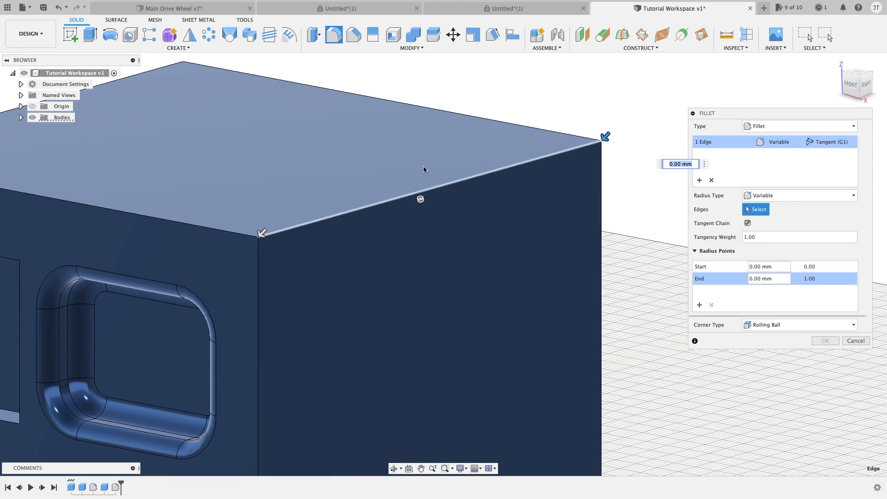
pyautogui.scroll(3, 290, 270)
pyautogui.moveTo(321, 240); pyautogui.dragTo(311, 251)
pyautogui.scroll(-3, 314, 252)
pyautogui.moveTo(456, 211); pyautogui.dragTo(399, 223, button='middle')
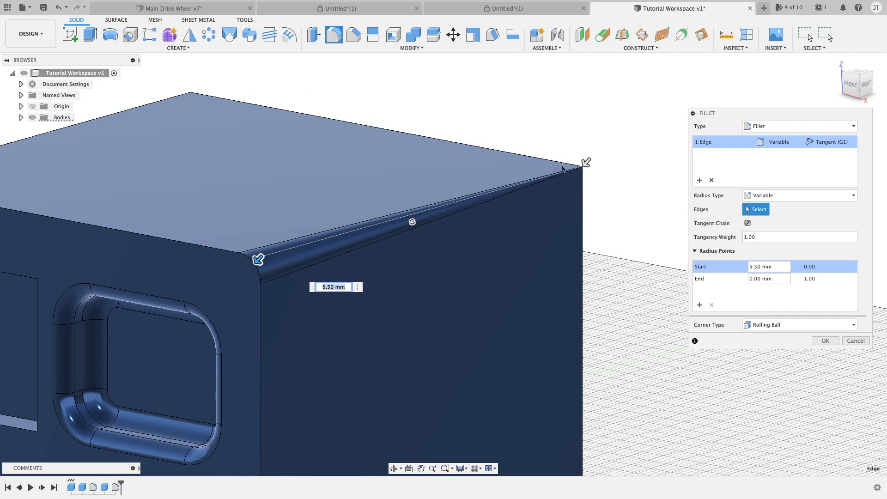
pyautogui.moveTo(586, 165); pyautogui.dragTo(583, 166)
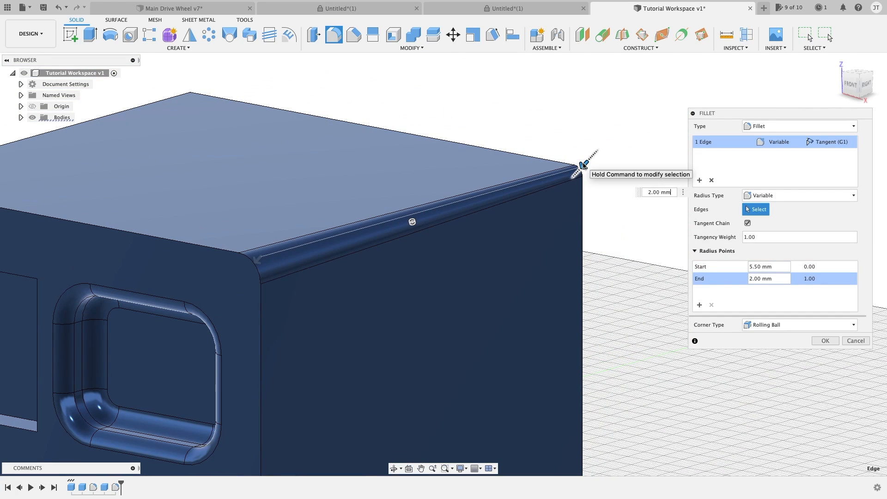
# Step: Set the variable fillet's start radius to 9.5 mm and add a 4.5 mm radius point at position 0.225
pyautogui.moveTo(257, 255); pyautogui.dragTo(253, 264)
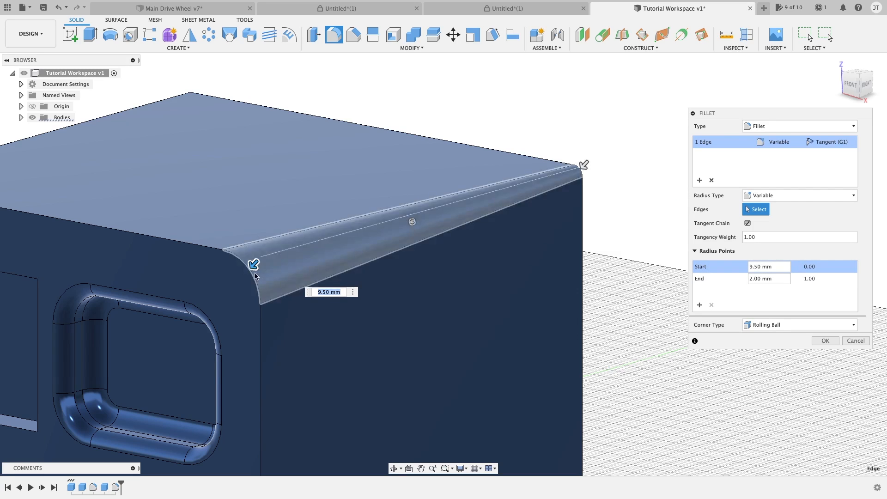
pyautogui.scroll(2, 253, 264)
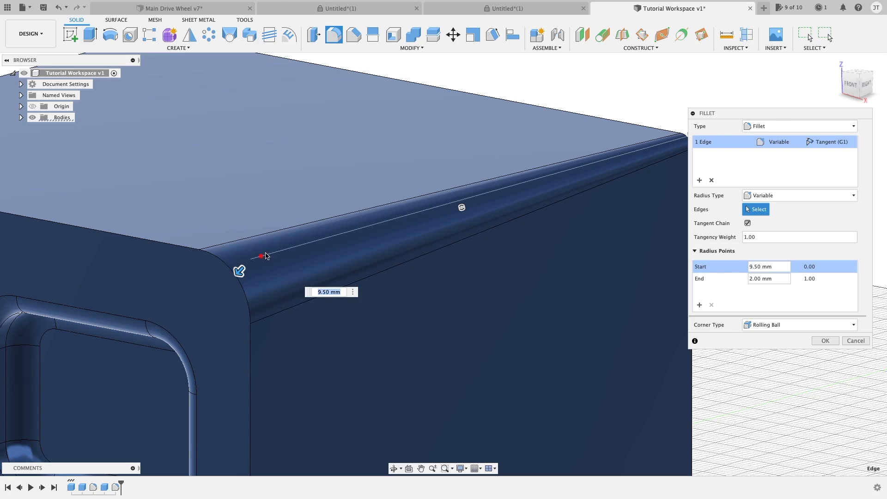
pyautogui.scroll(-2, 305, 250)
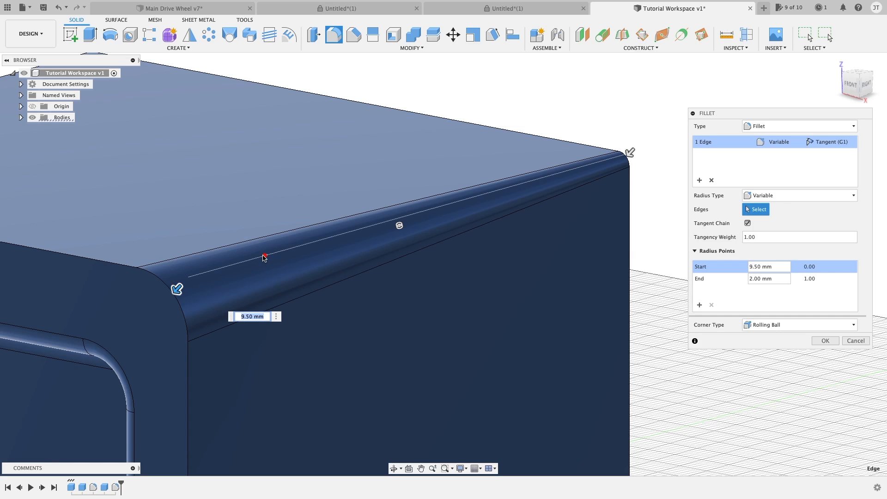
pyautogui.click(286, 250)
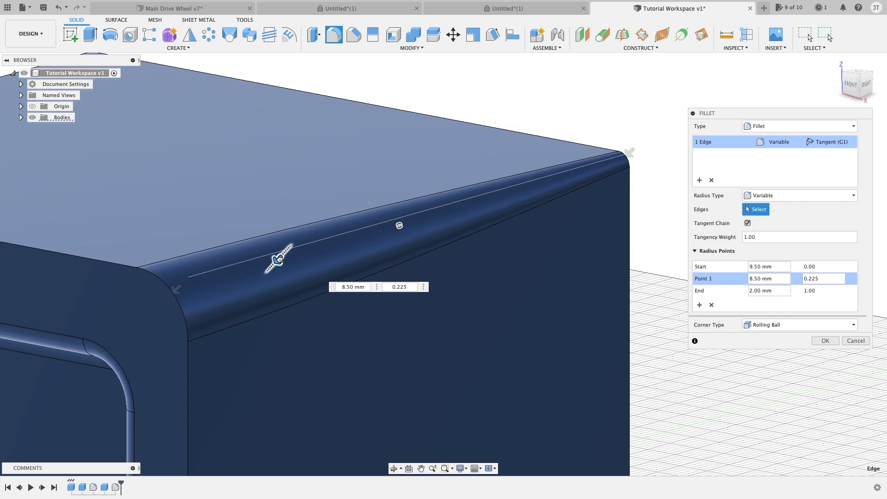
pyautogui.moveTo(277, 260); pyautogui.dragTo(287, 254)
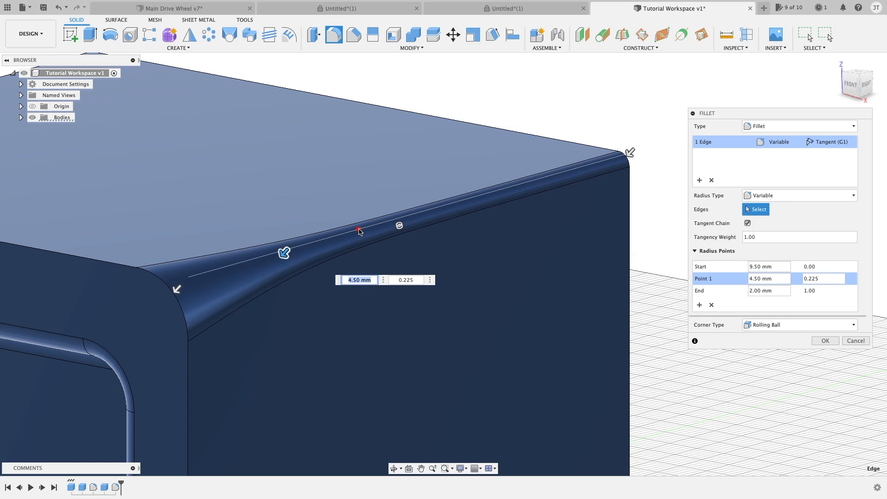
# Step: Add variable fillet radius points of 1 mm at position 0.388 and 5 mm at position 0.558
pyautogui.click(359, 231)
pyautogui.moveTo(361, 226)
pyautogui.mouseDown()
pyautogui.moveTo(353, 237)
pyautogui.moveTo(362, 226)
pyautogui.mouseUp()
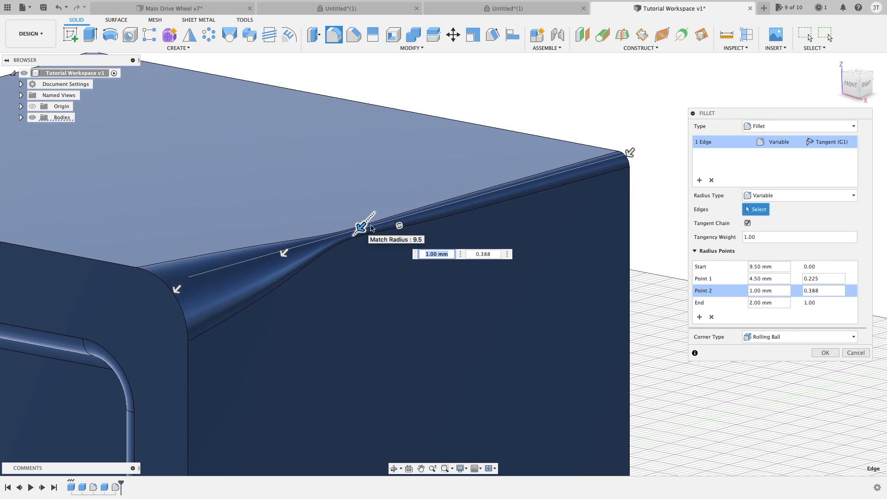
pyautogui.click(434, 211)
pyautogui.moveTo(428, 213); pyautogui.dragTo(431, 206)
# Step: Add a 1.5 mm radius point at position 0.722 and another point near the edge's far end, and apply the variable fillet
pyautogui.click(505, 189)
pyautogui.moveTo(505, 189); pyautogui.dragTo(506, 184)
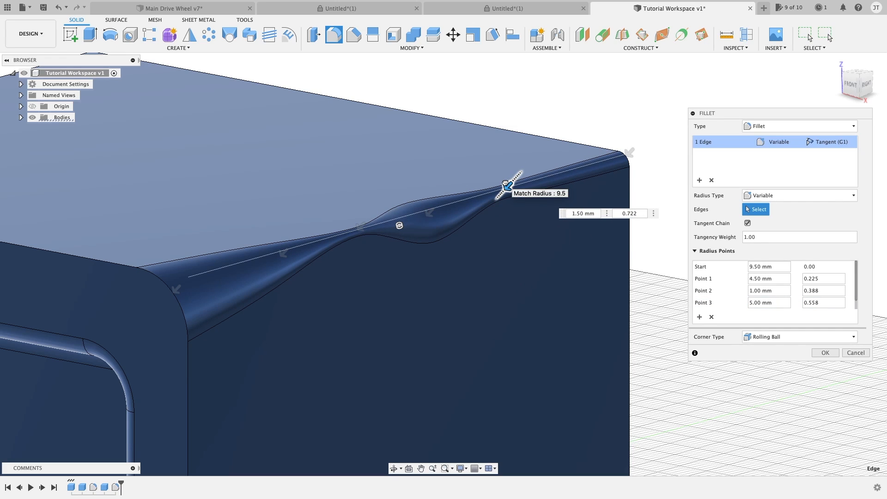
pyautogui.keyDown('shift'); pyautogui.moveTo(499, 223); pyautogui.dragTo(530, 215, button='middle'); pyautogui.keyUp('shift')
pyautogui.scroll(3, 512, 168)
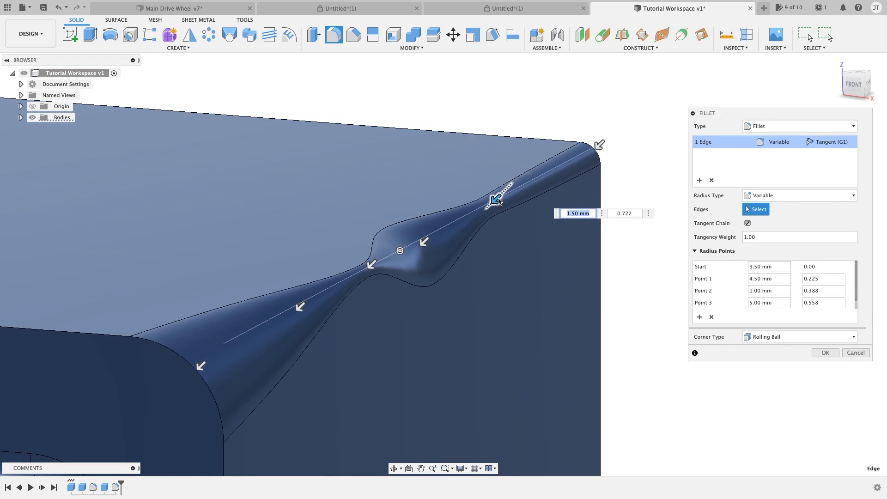
pyautogui.moveTo(492, 201); pyautogui.dragTo(499, 197)
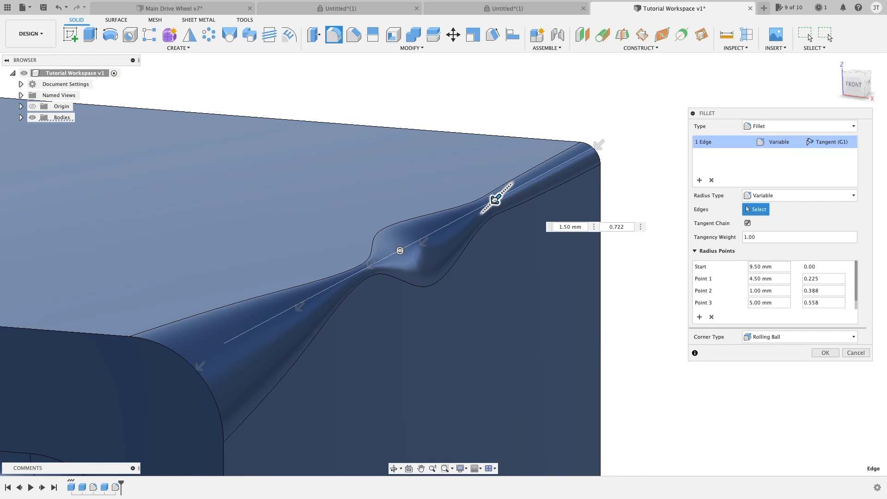
pyautogui.click(553, 170)
pyautogui.moveTo(552, 170); pyautogui.dragTo(547, 171)
pyautogui.moveTo(648, 263); pyautogui.dragTo(631, 314, button='middle')
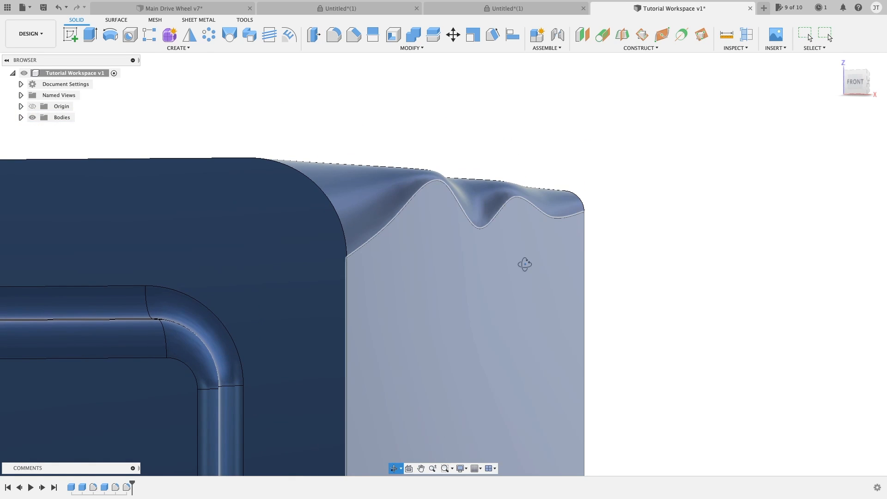
pyautogui.moveTo(525, 263)
pyautogui.keyDown('shift'); pyautogui.mouseDown(button='middle')
pyautogui.moveTo(534, 271)
pyautogui.moveTo(527, 271)
pyautogui.mouseUp(button='middle'); pyautogui.keyUp('shift')
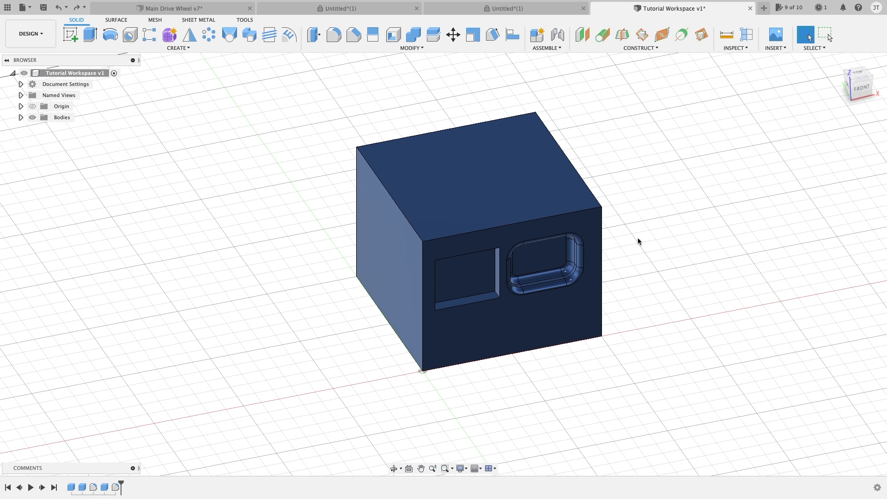
# Step: Try a constant 50 mm fillet on the box's two front vertical edges
pyautogui.press('f')
pyautogui.click(601, 258)
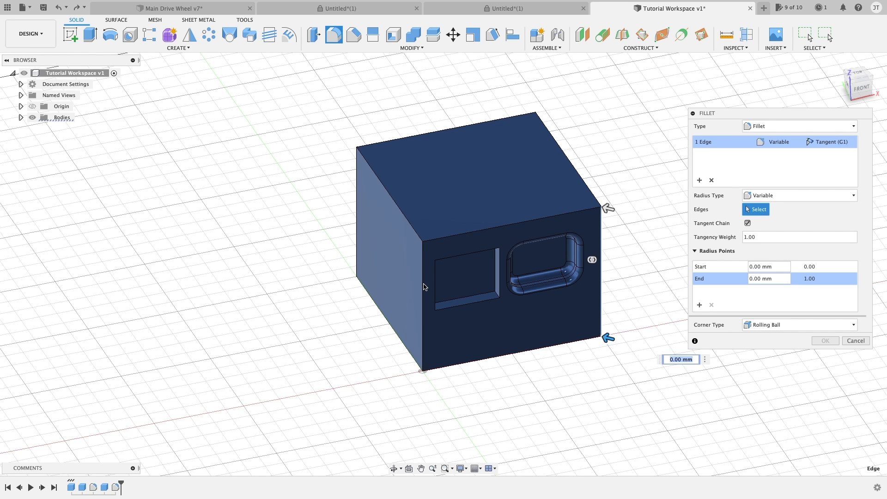
pyautogui.click(799, 195)
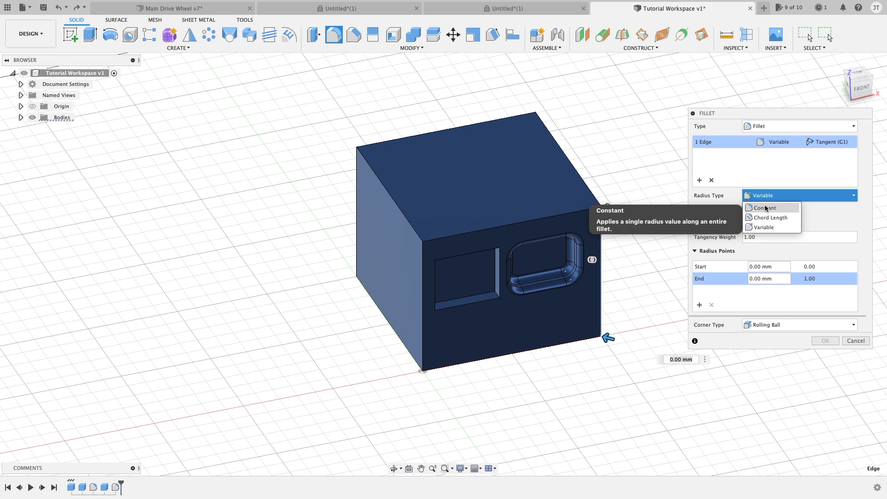
pyautogui.click(762, 206)
pyautogui.scroll(4, 623, 219)
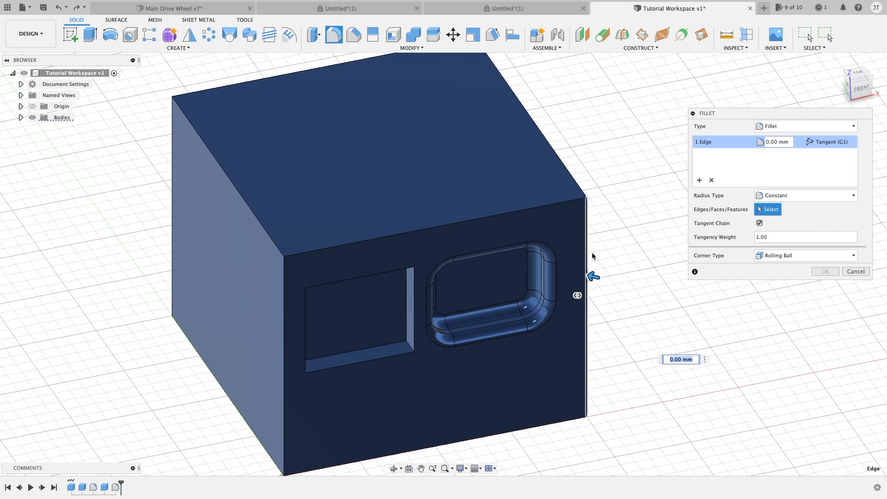
pyautogui.click(283, 304)
pyautogui.moveTo(286, 314); pyautogui.dragTo(284, 252)
pyautogui.keyDown('shift'); pyautogui.moveTo(454, 291); pyautogui.dragTo(473, 159, button='middle'); pyautogui.keyUp('shift')
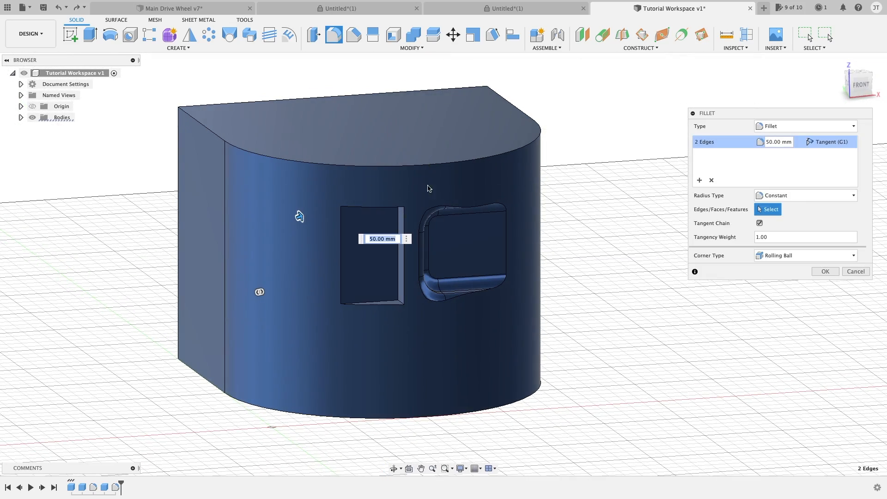
# Step: Try a 43 mm radius on the two front vertical edges, examine the pockets on the curved face, and cancel the fillet
pyautogui.scroll(3, 470, 230)
pyautogui.keyDown('shift'); pyautogui.moveTo(442, 189); pyautogui.dragTo(463, 224, button='middle'); pyautogui.keyUp('shift')
pyautogui.scroll(-2, 470, 191)
pyautogui.moveTo(470, 191); pyautogui.dragTo(490, 172, button='middle')
pyautogui.keyDown('shift'); pyautogui.moveTo(306, 156); pyautogui.dragTo(321, 225, button='middle'); pyautogui.keyUp('shift')
pyautogui.moveTo(310, 220)
pyautogui.mouseDown()
pyautogui.moveTo(304, 239)
pyautogui.moveTo(309, 223)
pyautogui.mouseUp()
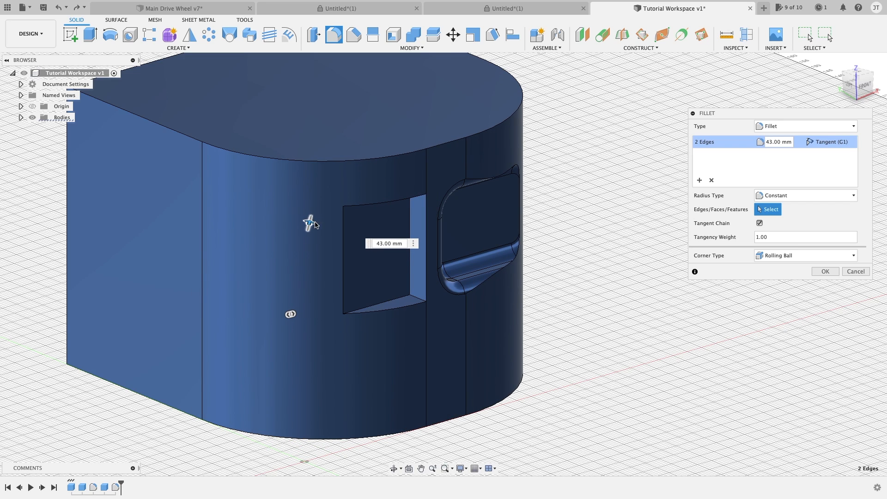
pyautogui.click(378, 243)
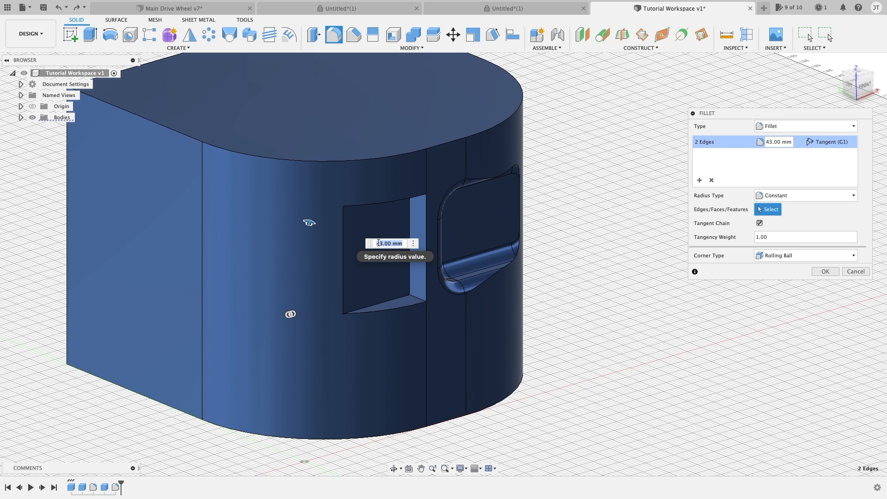
pyautogui.scroll(-3, 594, 242)
pyautogui.press('Escape')
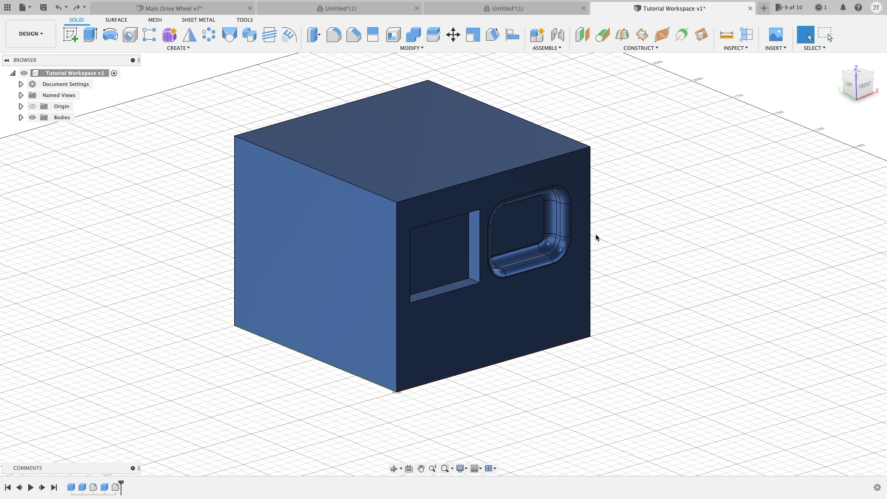